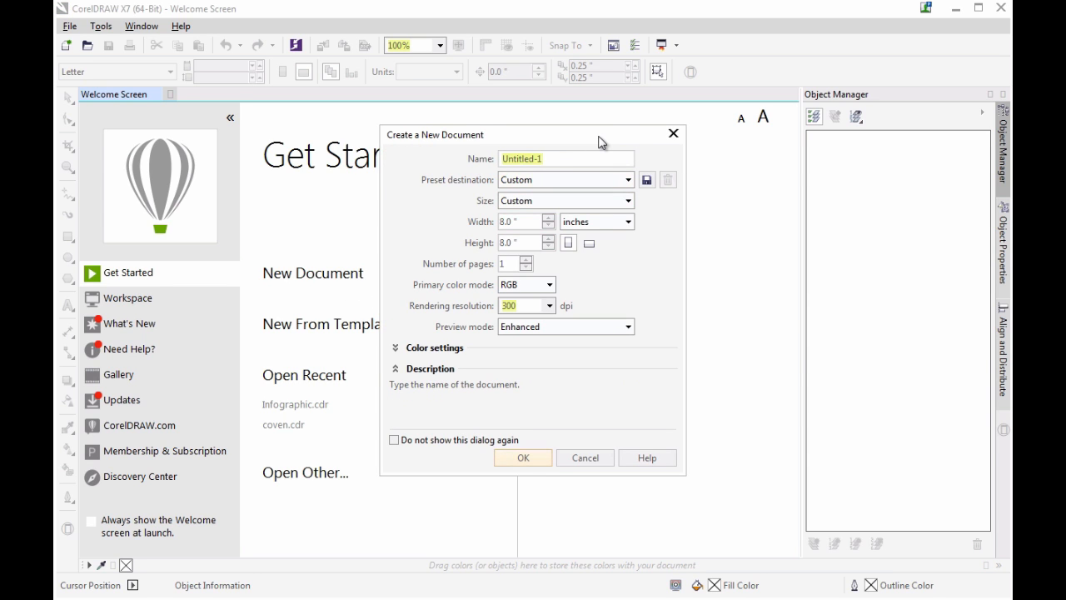
Step: Name the new document Getting Started, set its width to 10 inches, and create it
key("BackSpace")
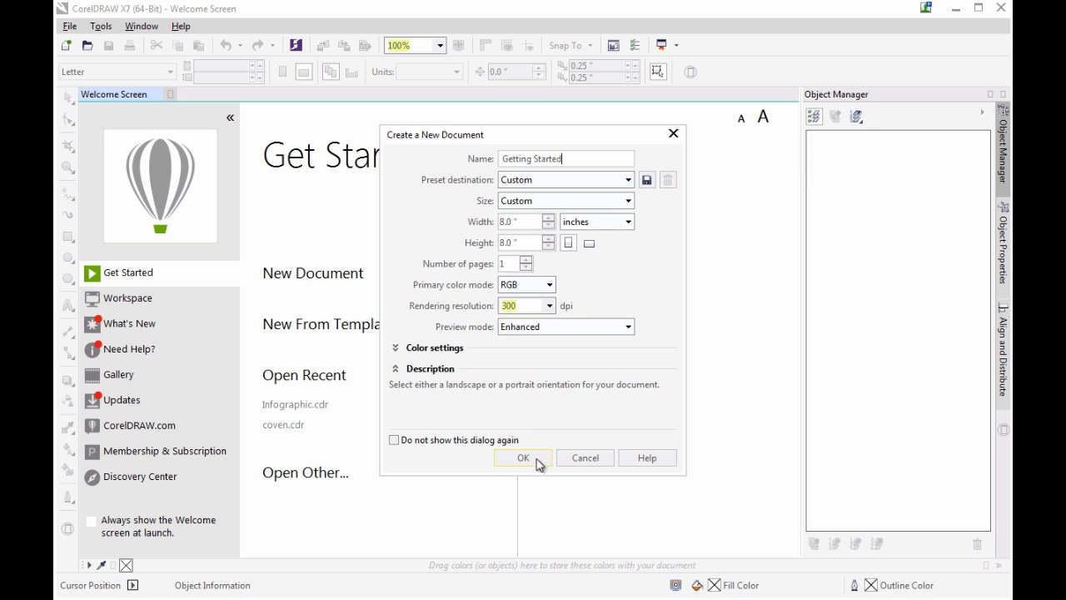
left_click(525, 242)
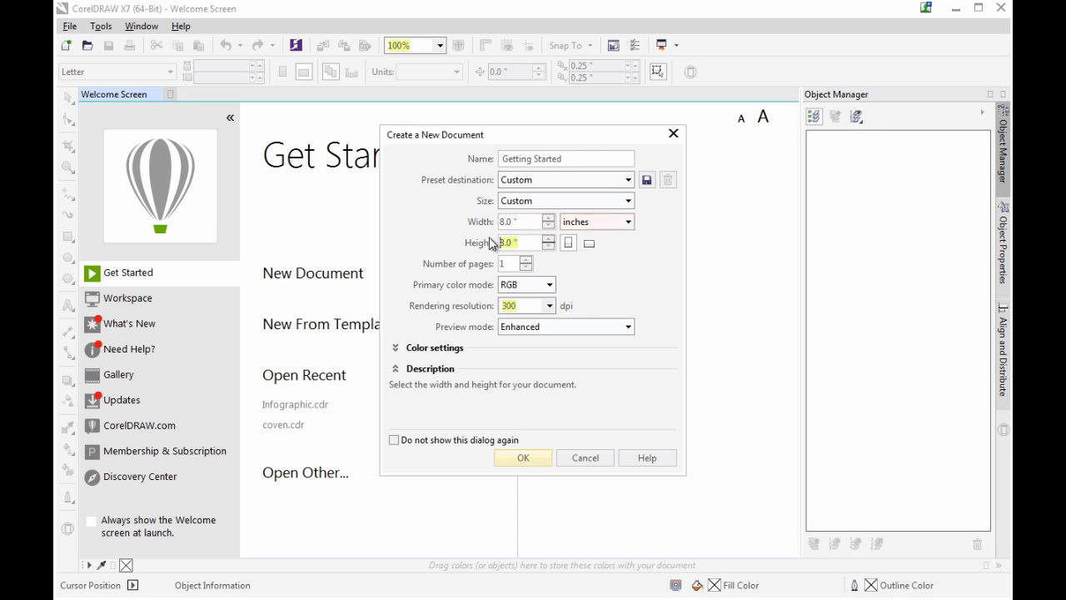
left_click(521, 225)
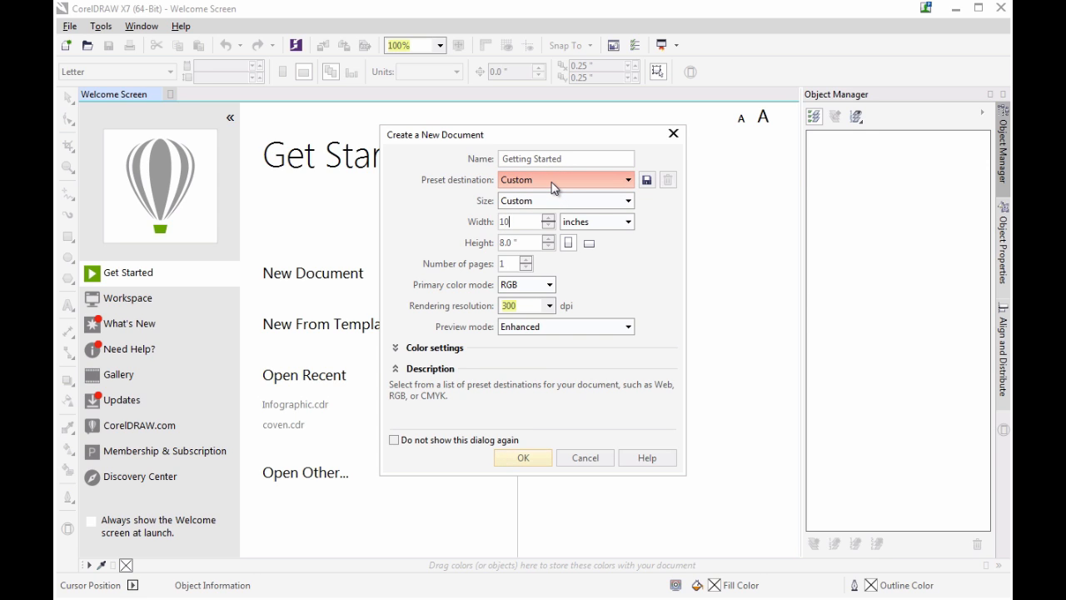
left_click(526, 460)
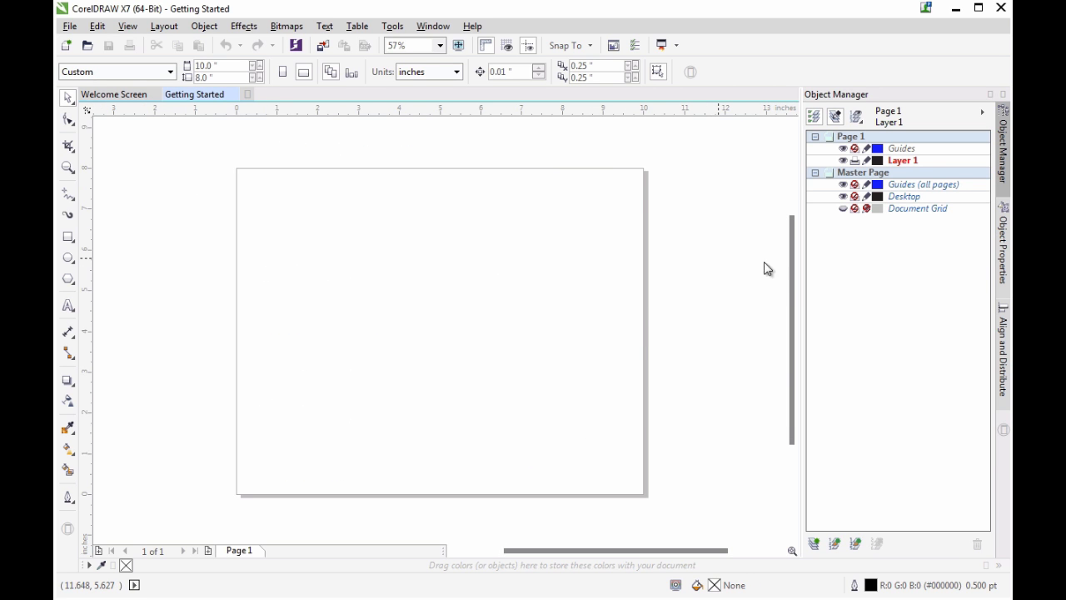
Step: Close the Welcome Screen and the Object Manager docker to enlarge the drawing area
left_click(155, 94)
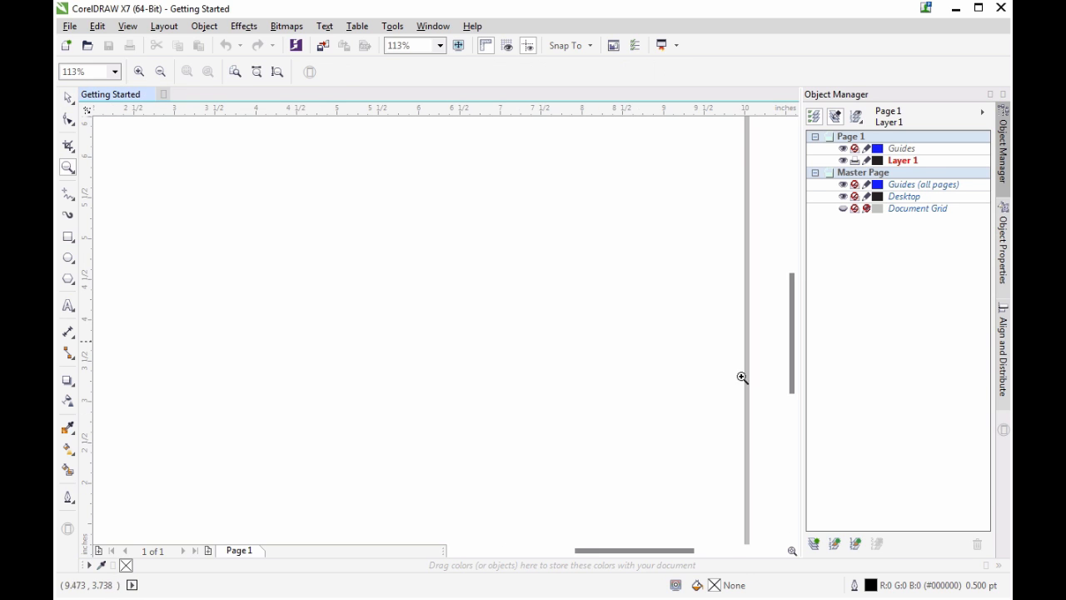
left_click_drag(652, 552, 641, 553)
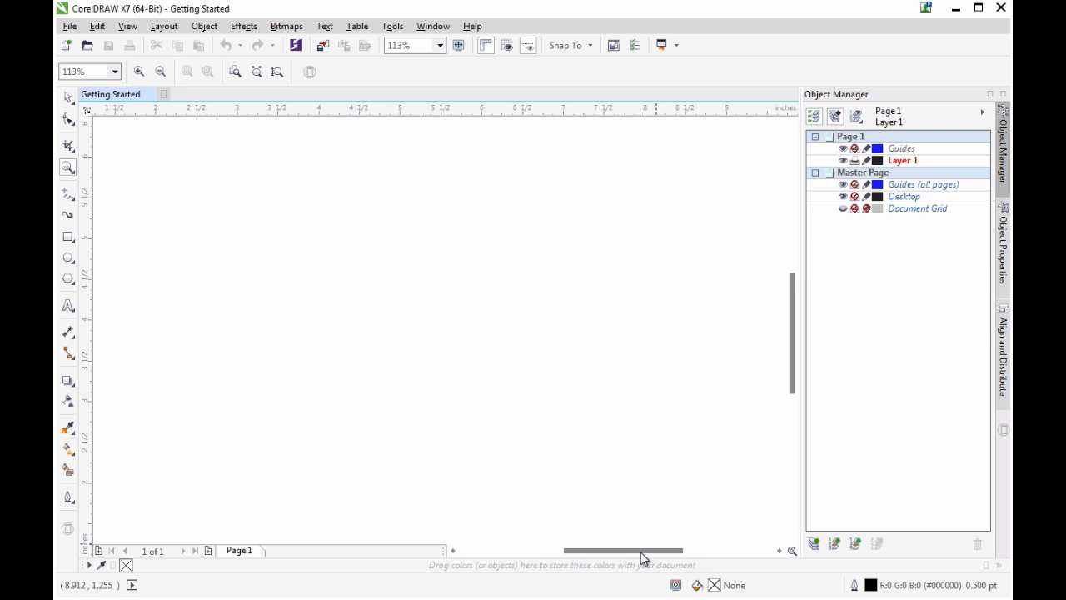
left_click(1004, 96)
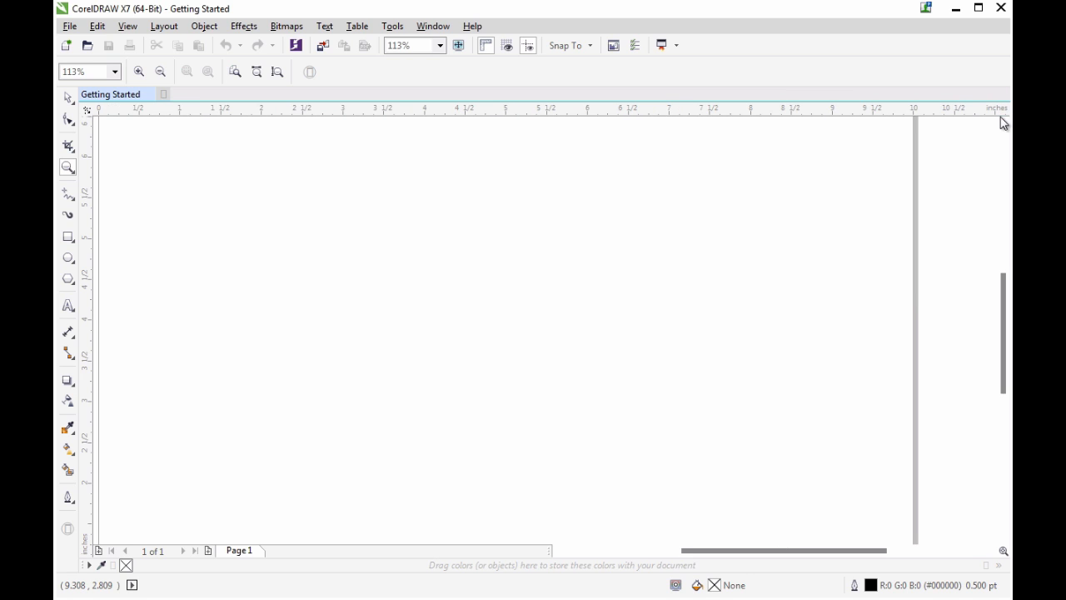
mouse_move(814, 554)
left_mouse_down()
mouse_move(799, 556)
mouse_move(808, 561)
left_mouse_up()
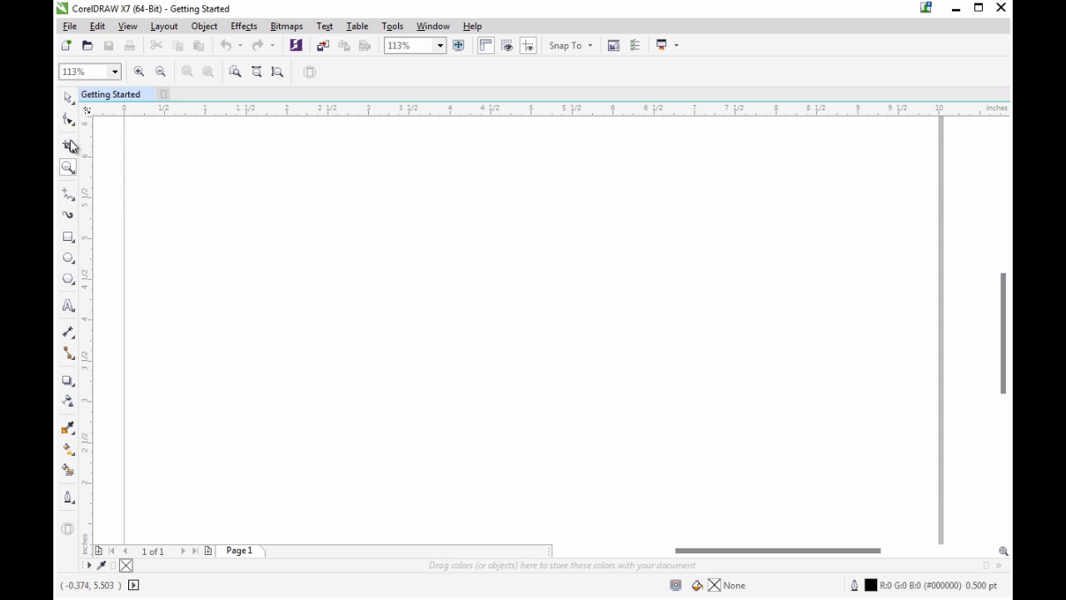
Step: Draw a wavy open curve about 3.5 inches wide and 2.8 inches high with the Freehand tool
left_click(71, 204)
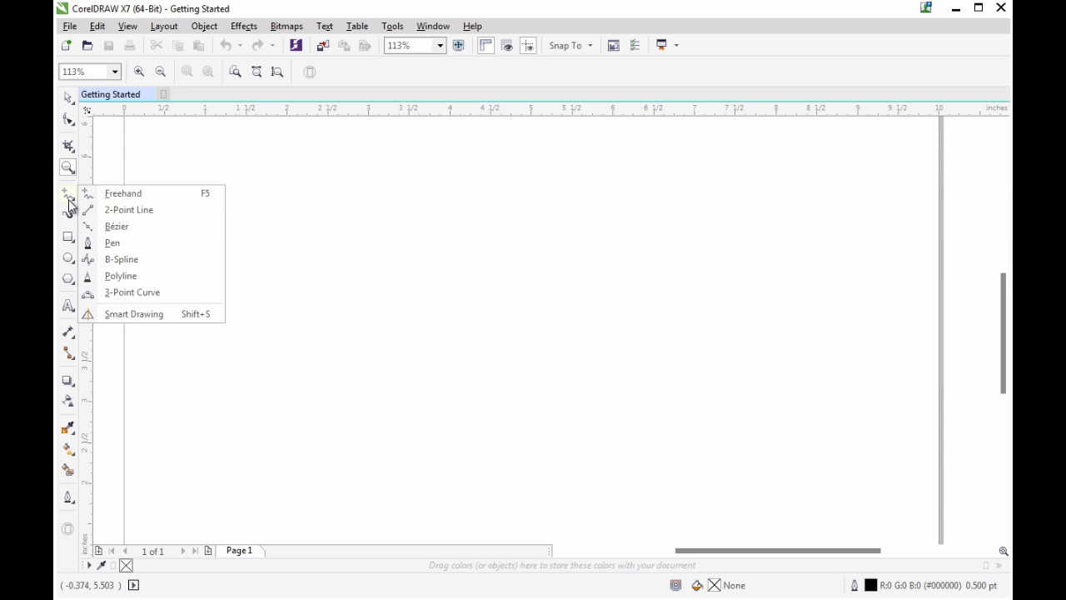
left_click(199, 195)
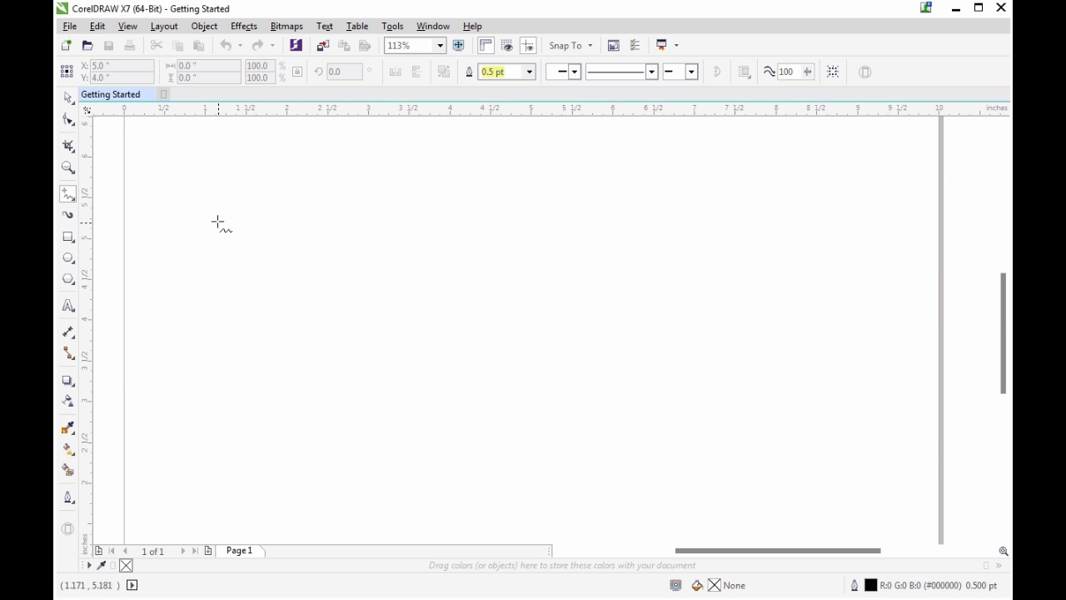
mouse_move(212, 179)
left_mouse_down()
mouse_move(293, 194)
mouse_move(216, 286)
mouse_move(398, 268)
mouse_move(497, 314)
left_mouse_up()
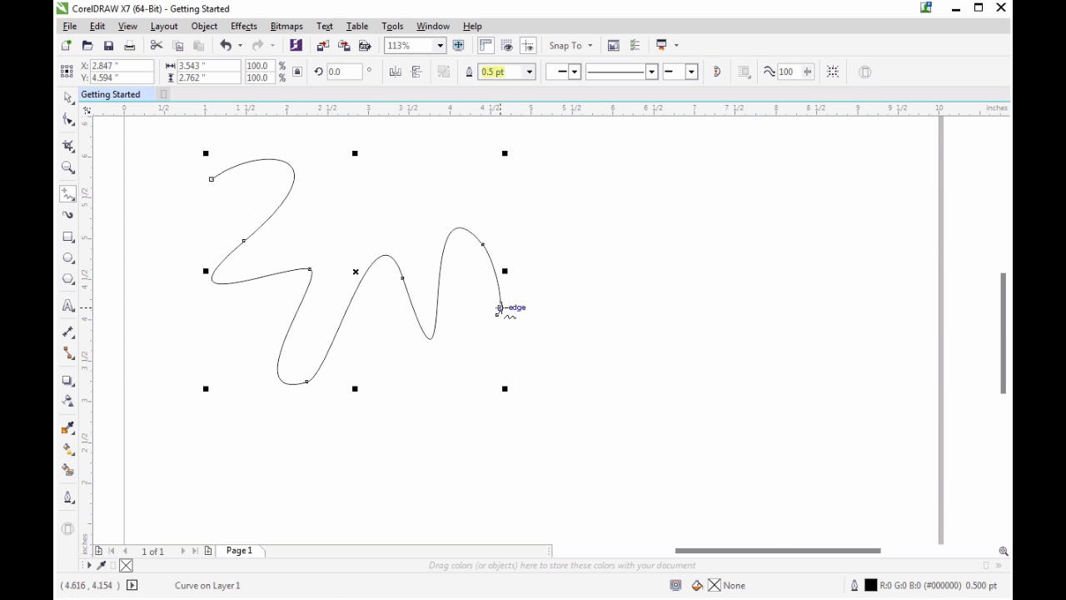
Step: Try a solid arrowhead on the start of the wavy curve and restore the plain line end
left_click(530, 72)
left_click(531, 73)
left_click(576, 73)
left_click(569, 132)
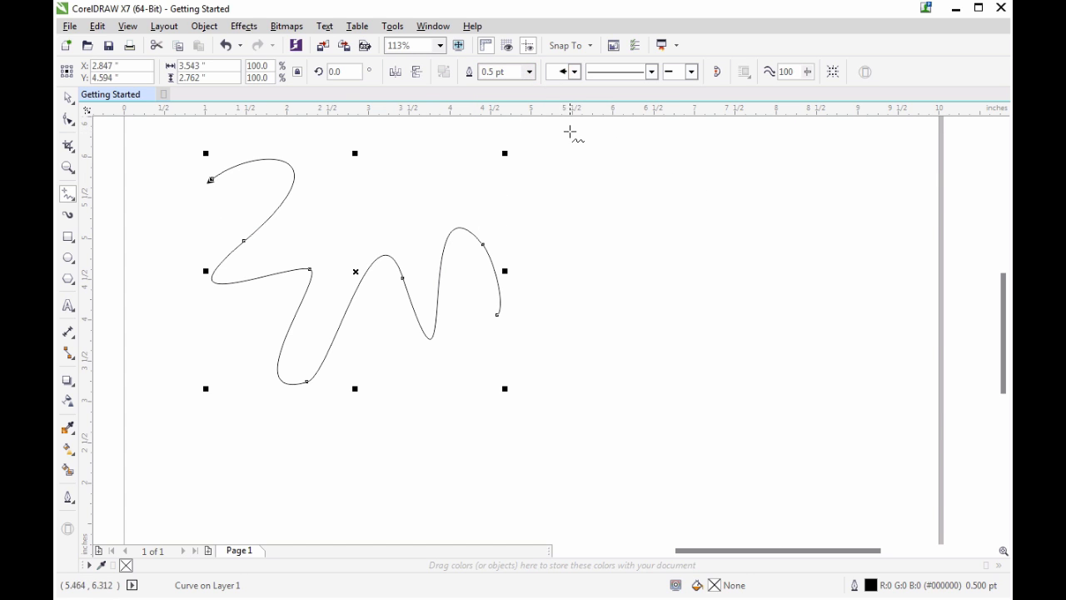
left_click(575, 73)
left_click(570, 96)
Step: Set the wavy curve's outline width to 1.5 pt and draw a straight freehand line beside it
left_click(530, 72)
left_click(505, 143)
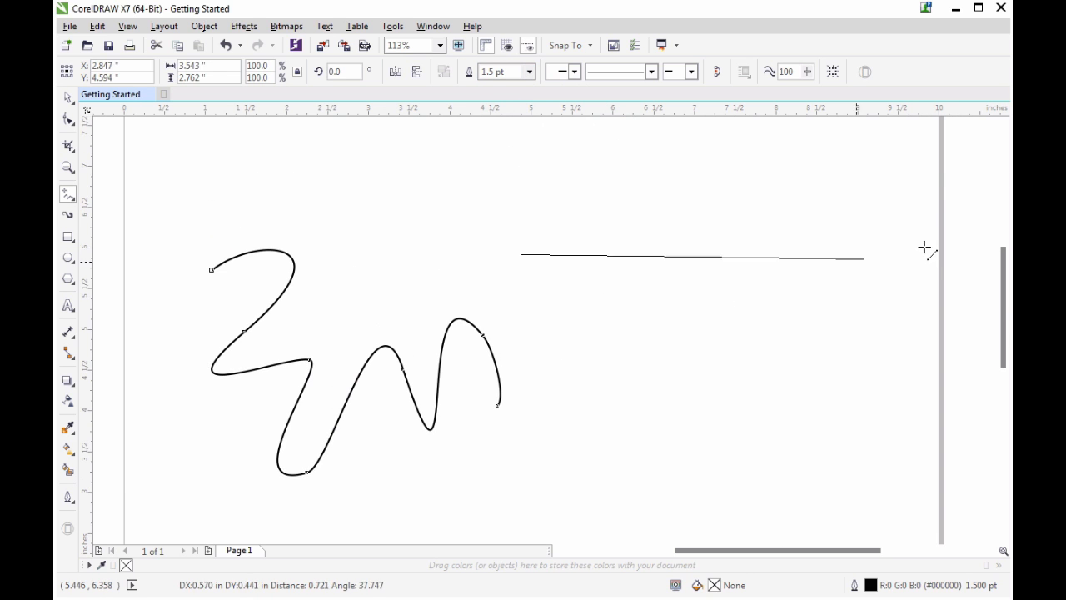
left_click(863, 290)
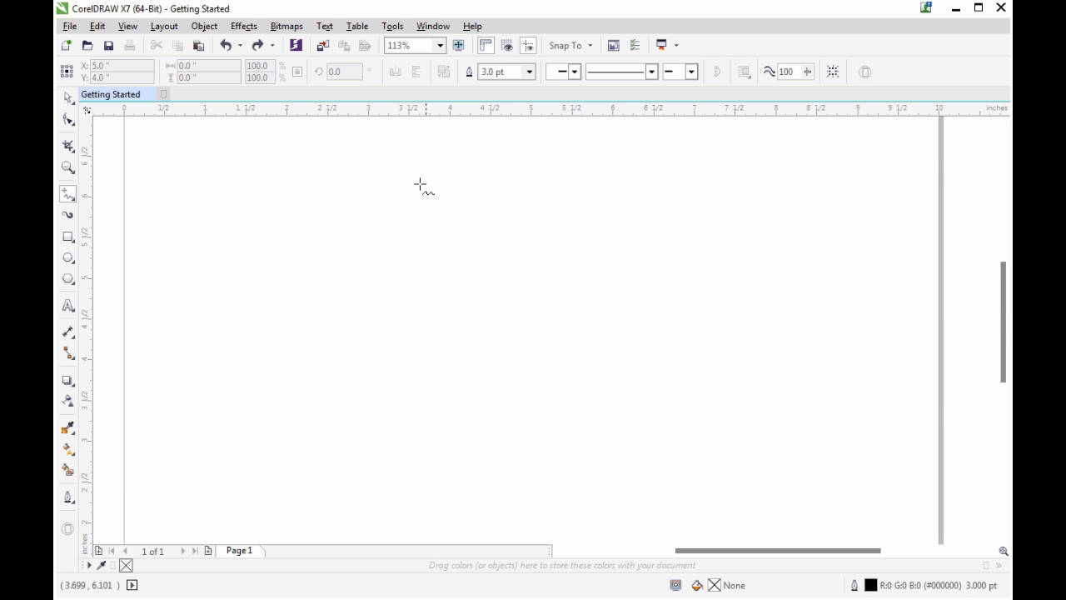
Step: Draw a closed freehand crescent about 2.2 by 2.6 inches and a rough square about 2.2 by 2.3 inches beside it
mouse_move(425, 180)
left_mouse_down()
mouse_move(348, 193)
mouse_move(299, 243)
mouse_move(291, 298)
mouse_move(304, 334)
mouse_move(326, 362)
mouse_move(363, 378)
mouse_move(396, 378)
mouse_move(451, 342)
mouse_move(464, 283)
mouse_move(435, 285)
mouse_move(407, 260)
mouse_move(399, 234)
mouse_move(427, 184)
left_mouse_up()
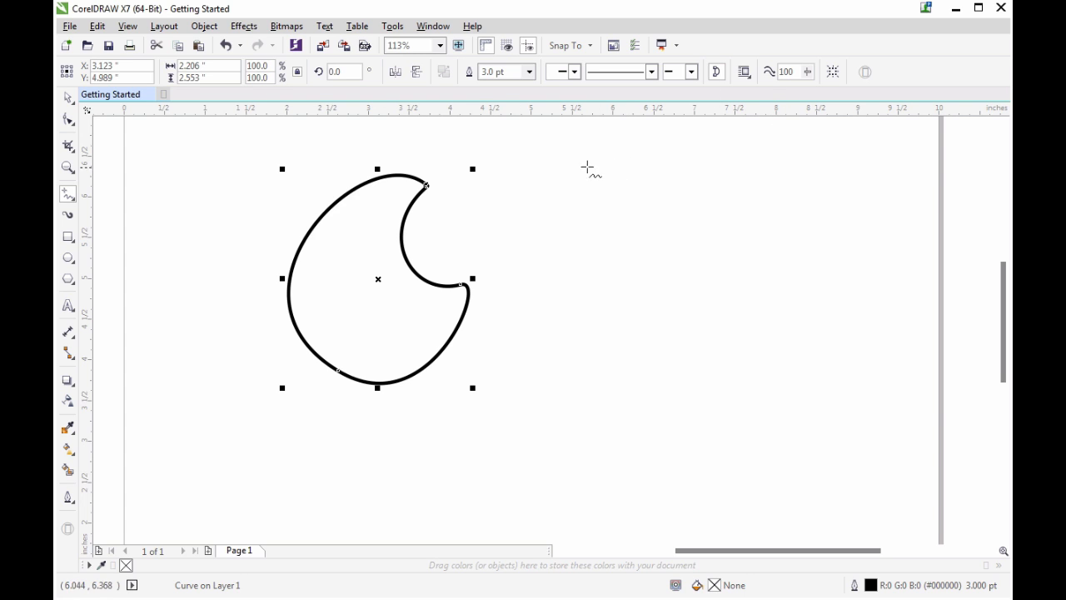
mouse_move(531, 178)
left_mouse_down()
mouse_move(533, 349)
mouse_move(709, 341)
mouse_move(702, 157)
mouse_move(534, 176)
left_mouse_up()
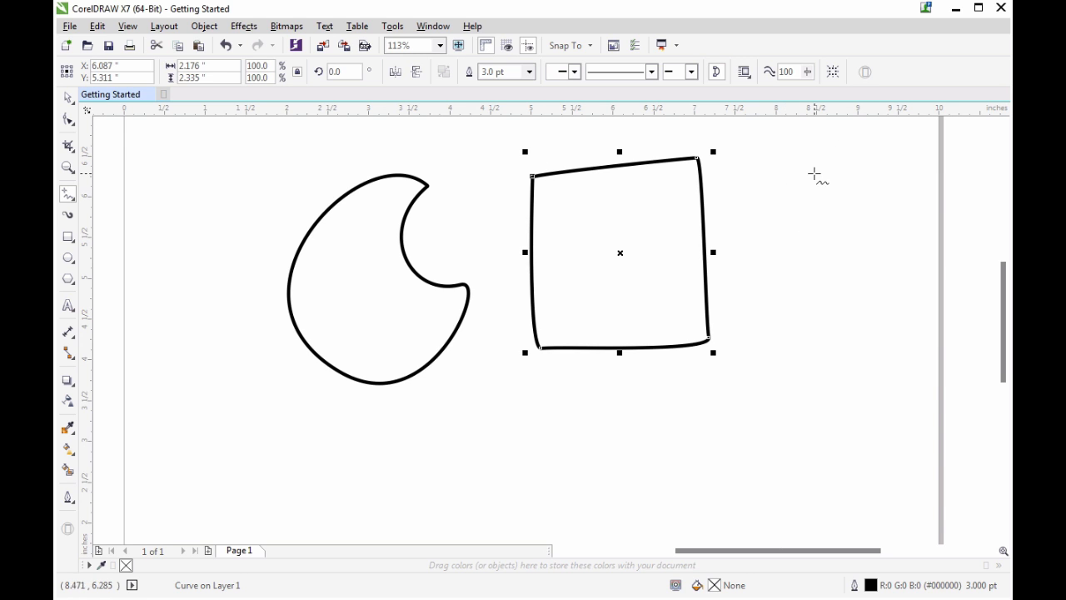
Step: Draw three small closed freehand shapes beside the rough square and delete them
mouse_move(775, 196)
left_mouse_down()
mouse_move(761, 235)
mouse_move(777, 197)
left_mouse_up()
left_click_drag(845, 191, 849, 202)
mouse_move(787, 263)
left_mouse_down()
mouse_move(833, 264)
mouse_move(788, 263)
left_mouse_up()
key("space")
left_click_drag(752, 150, 908, 343)
key("Delete")
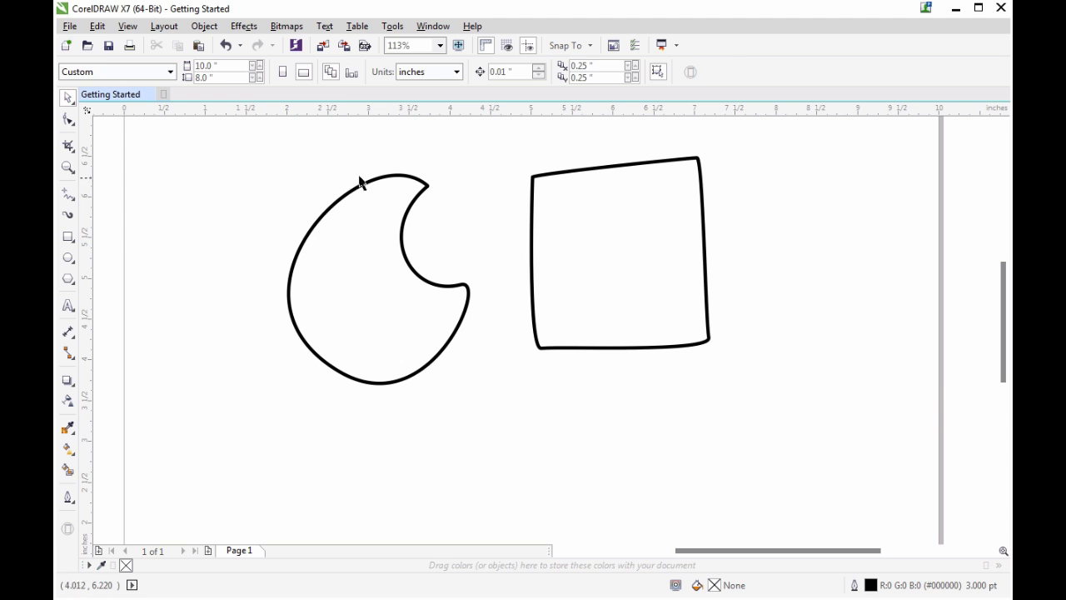
Step: Delete the rough square and the crescent from the page
left_click(672, 343)
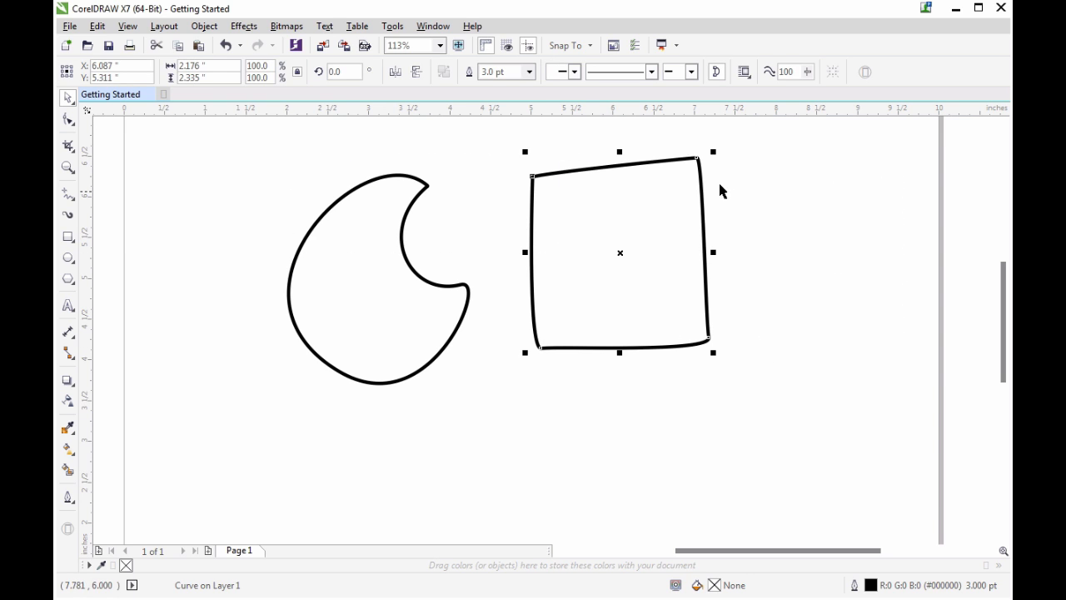
key("Delete")
left_click(466, 302)
key("Delete")
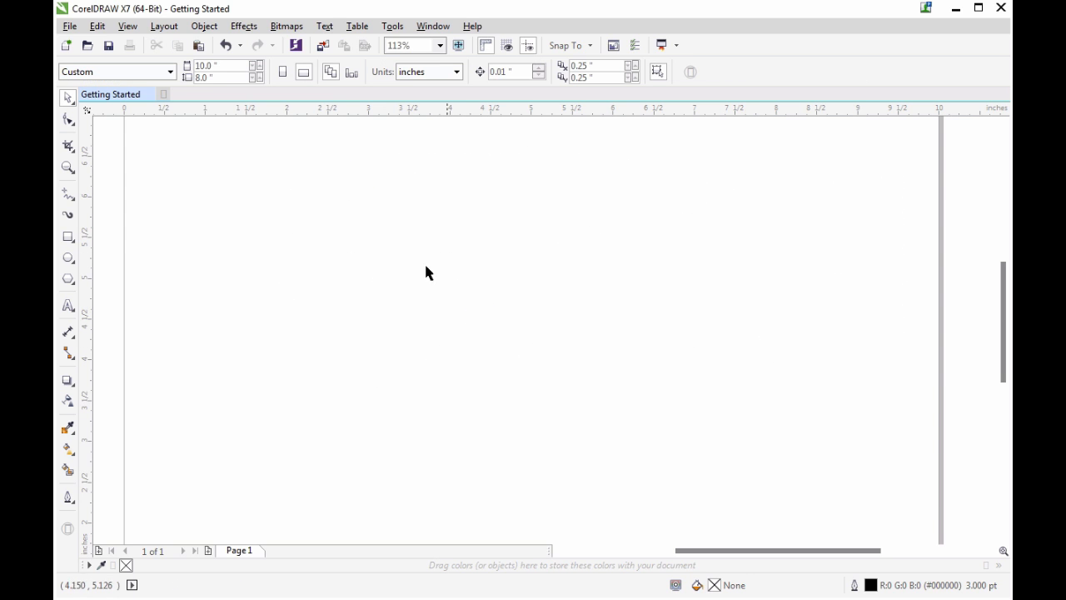
Step: Draw a short horizontal line, a long diagonal line, and four crossing lines to their right with the 2-Point Line tool
left_click(75, 199)
left_click(154, 211)
left_click_drag(271, 282, 308, 282)
mouse_move(321, 236)
left_mouse_down()
mouse_move(696, 225)
mouse_move(690, 262)
mouse_move(625, 390)
left_mouse_up()
left_click_drag(522, 258, 794, 259)
left_click_drag(713, 178, 746, 375)
mouse_move(797, 188)
left_mouse_down()
mouse_move(588, 377)
mouse_move(588, 398)
left_mouse_up()
mouse_move(639, 226)
left_mouse_down()
mouse_move(728, 295)
mouse_move(783, 366)
left_mouse_up()
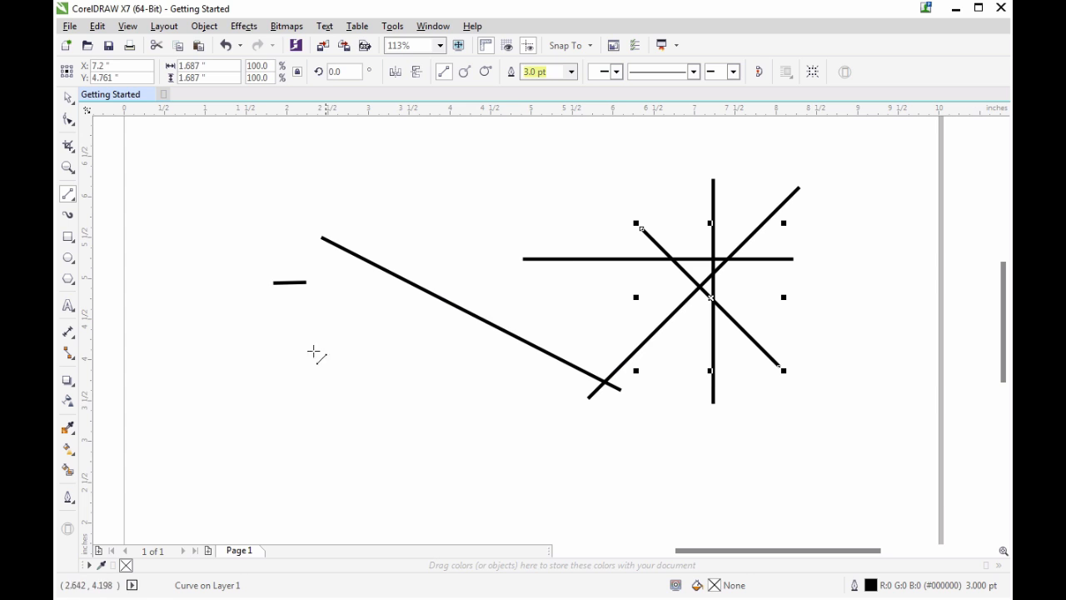
Step: Draw a diagonal line about 3.0 by 1.4 inches below the short line, with a solid start arrowhead and a feathered arrow tail
left_click_drag(221, 307, 466, 418)
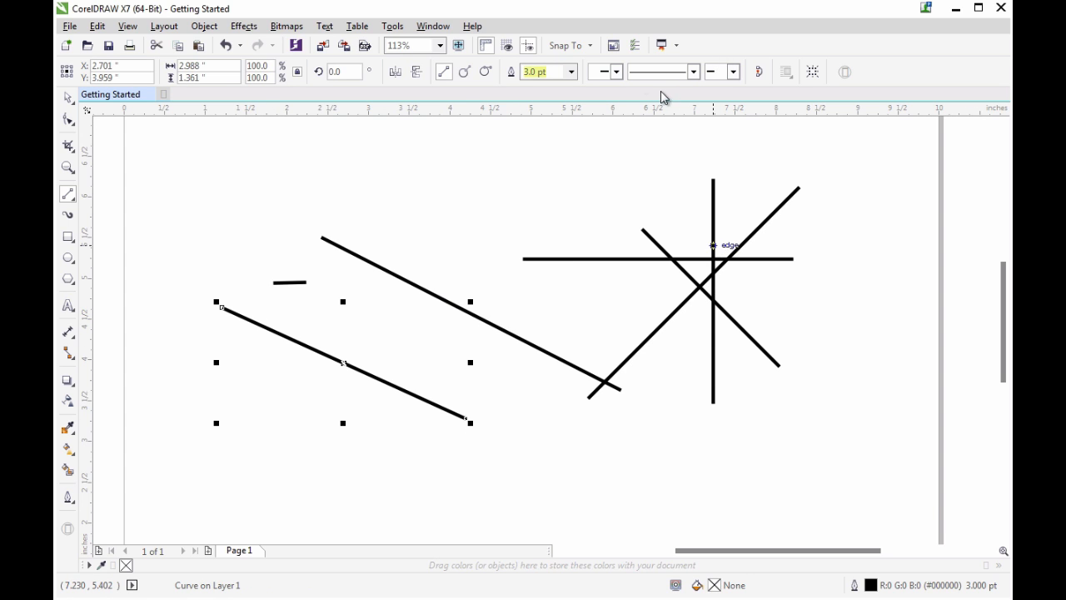
left_click(616, 72)
left_click(623, 137)
left_click(734, 74)
left_click(785, 168)
Step: Apply a dotted style to the arrow line, try wider dot spacing in Edit Line Style, and cancel the edit
left_click(696, 75)
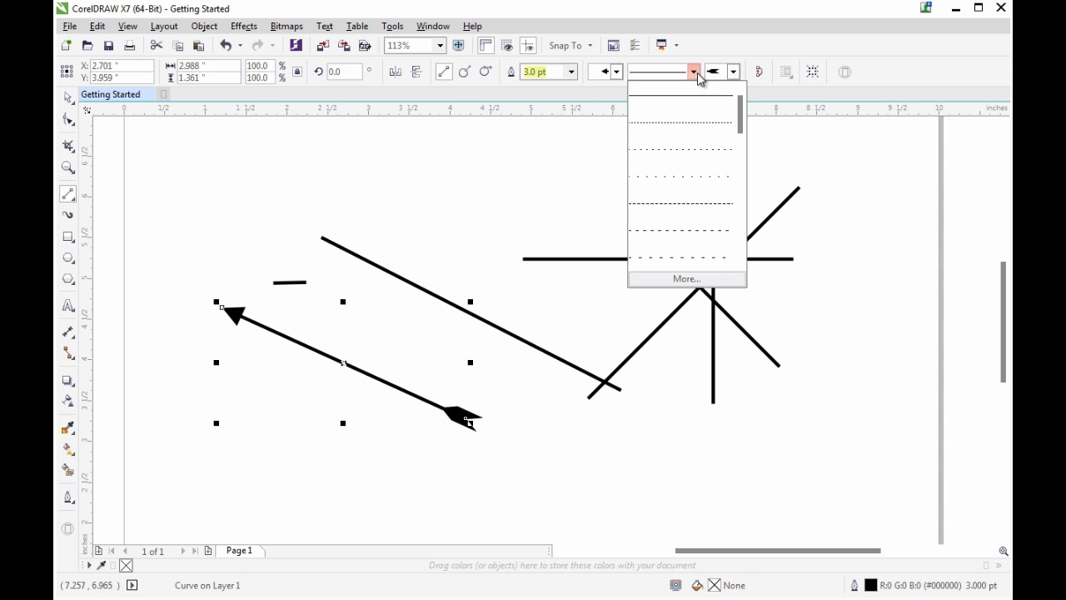
left_click(697, 150)
left_click(693, 71)
left_click_drag(744, 129, 741, 216)
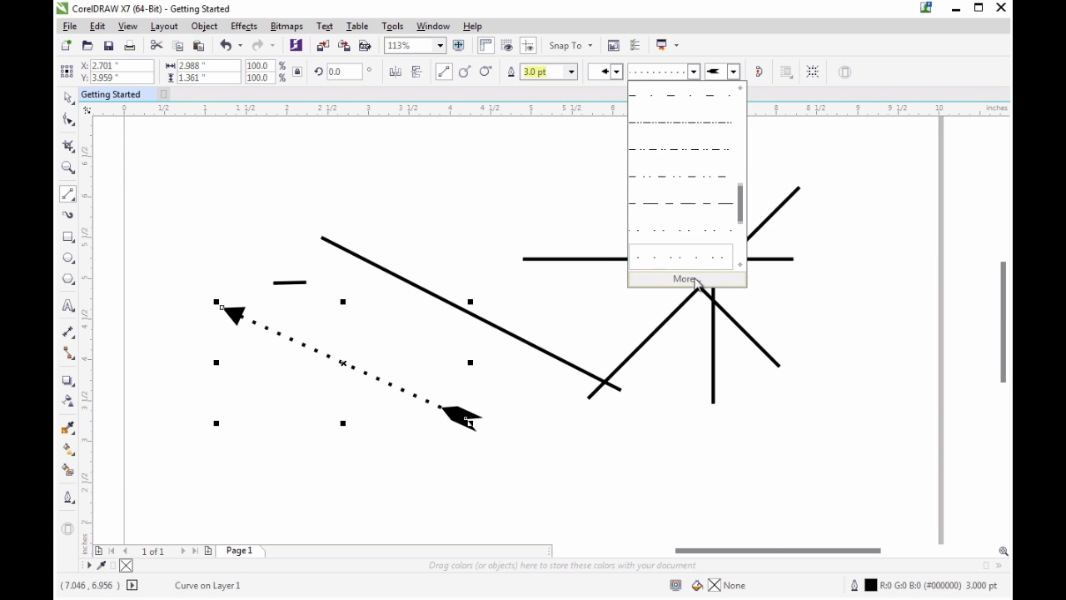
left_click(697, 279)
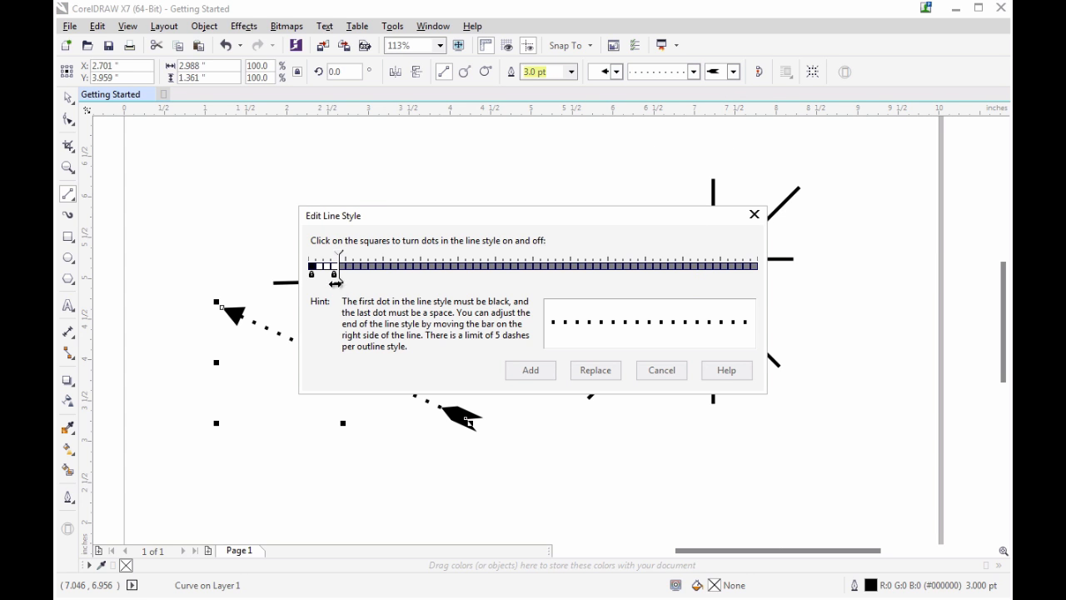
mouse_move(339, 277)
left_mouse_down()
mouse_move(428, 286)
mouse_move(337, 281)
left_mouse_up()
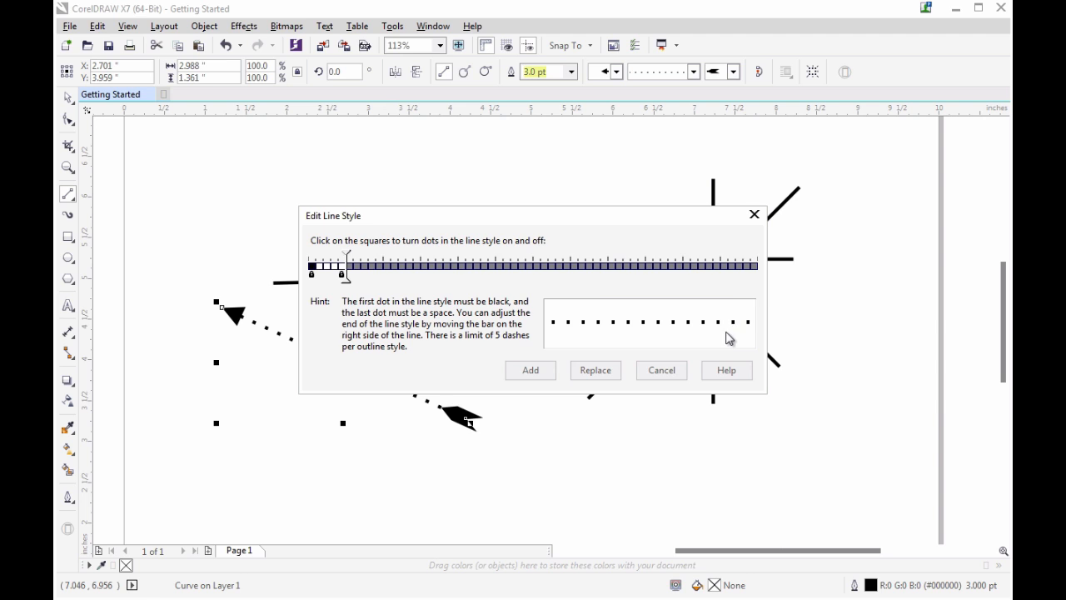
left_click_drag(347, 289, 361, 252)
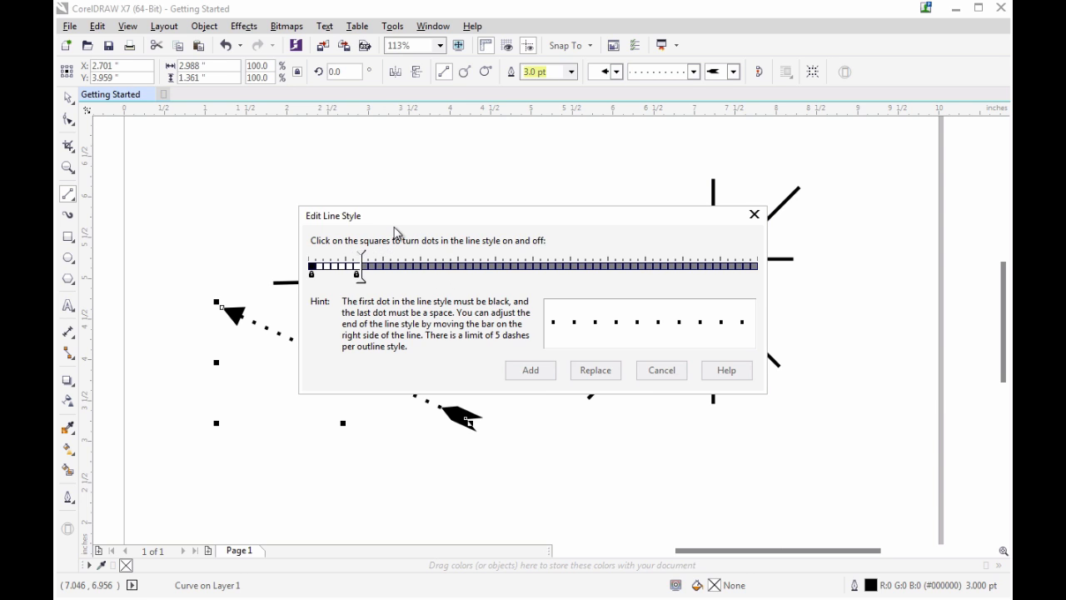
left_click(688, 369)
Step: Apply the dash-dash-dot line style to the arrow line
left_click(694, 71)
left_click_drag(744, 166, 740, 227)
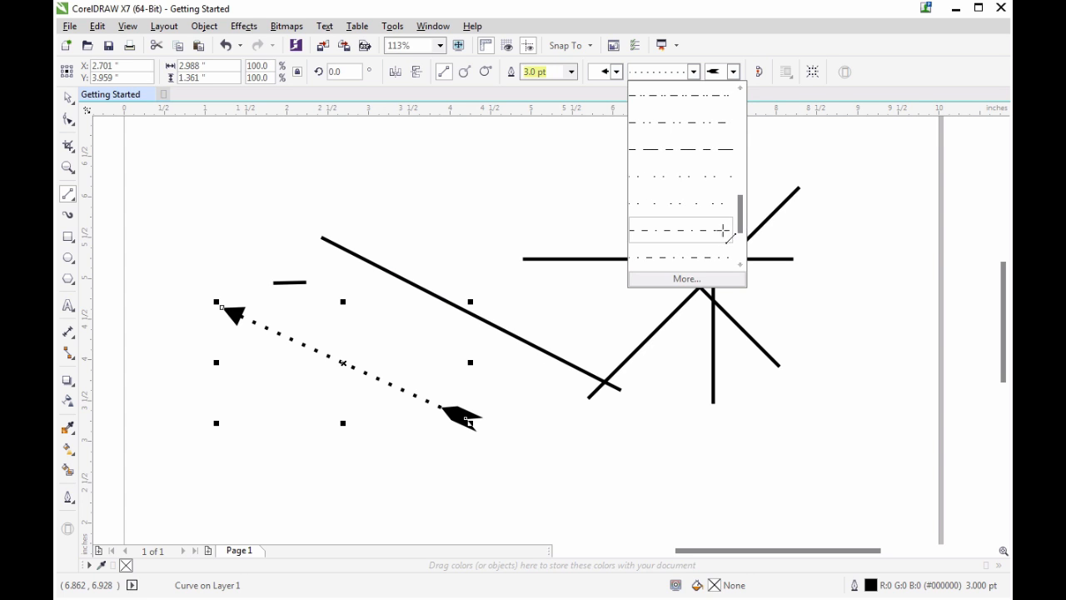
left_click(722, 231)
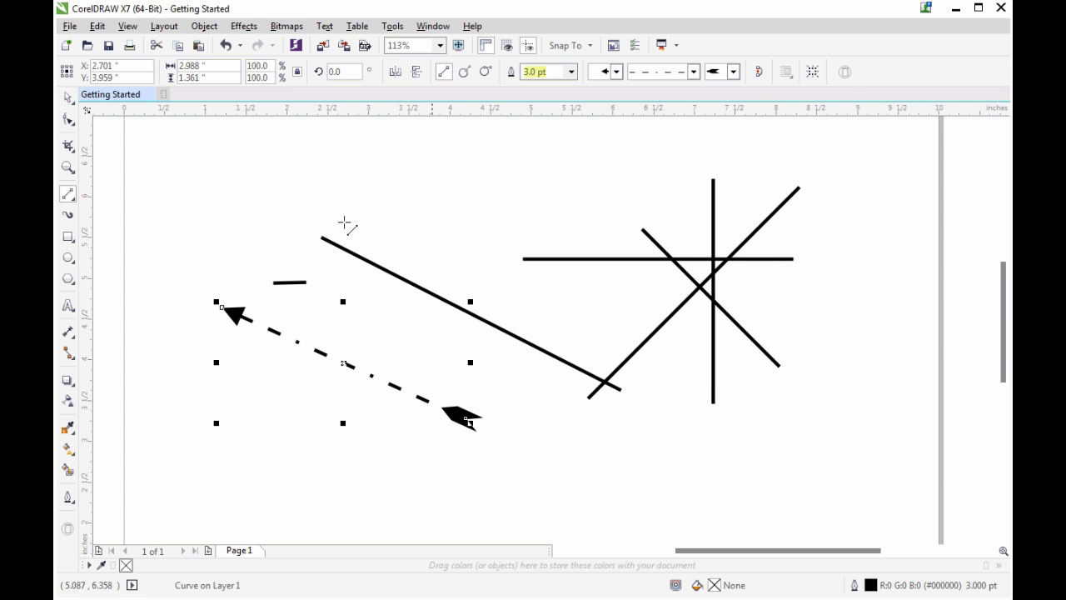
Step: Try building a longer irregular dash-and-dot pattern in Edit Line Style and cancel the edit
left_click(694, 71)
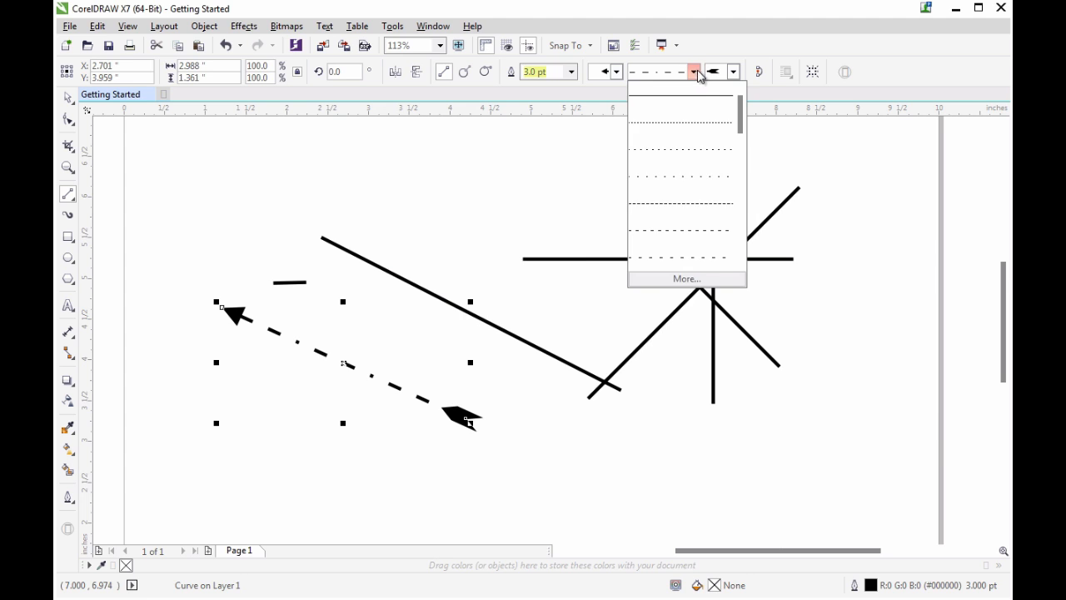
left_click(687, 277)
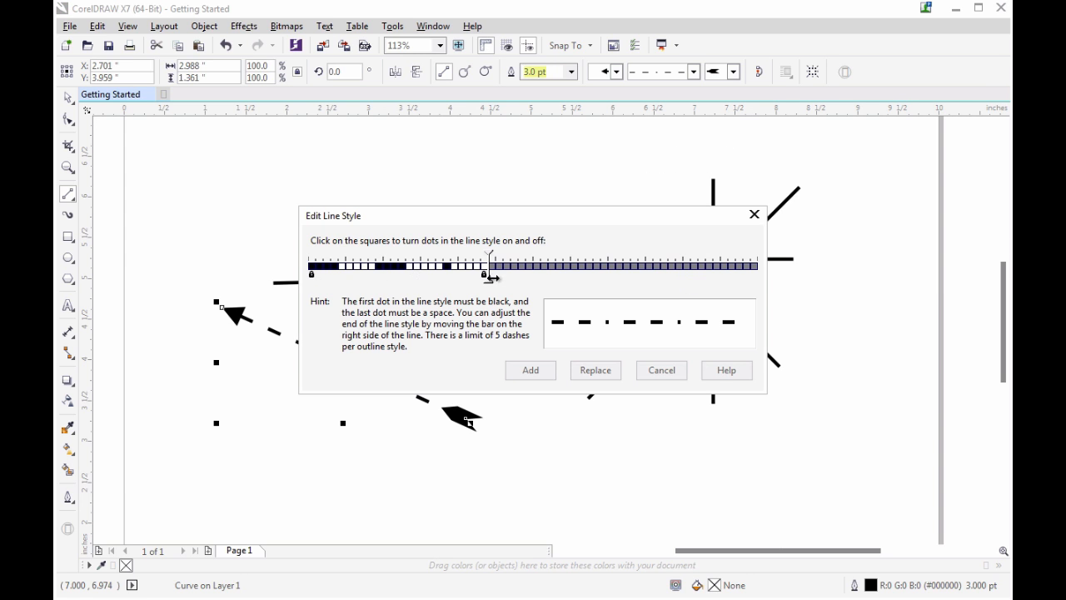
left_click(448, 265)
left_click(454, 266)
left_click(423, 265)
left_click(394, 266)
left_click(387, 266)
left_click_drag(487, 276, 616, 275)
left_click_drag(491, 266, 506, 267)
left_click(522, 267)
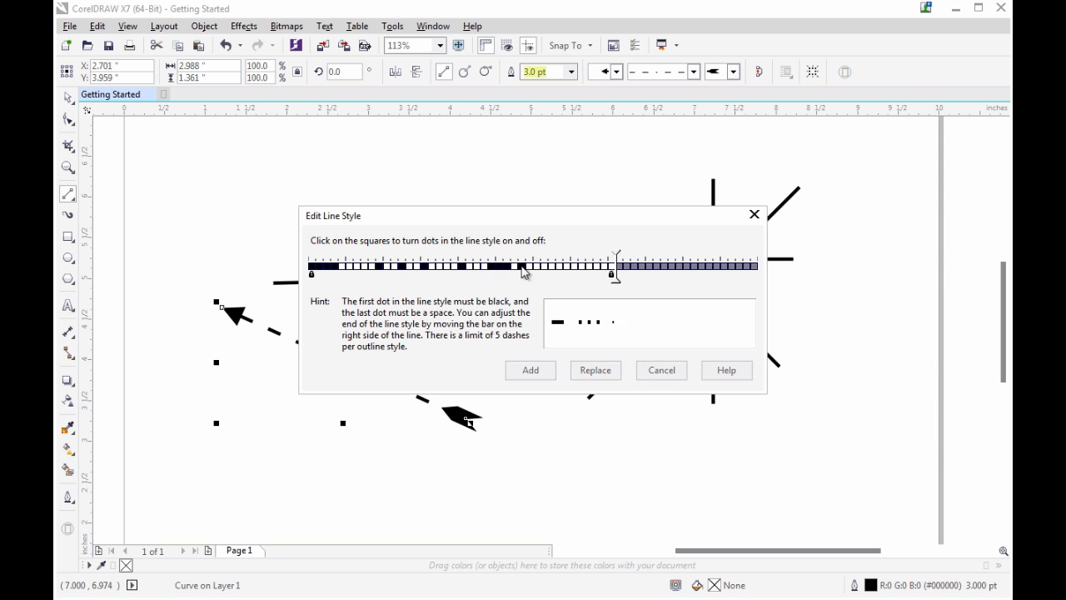
left_click_drag(573, 266, 552, 267)
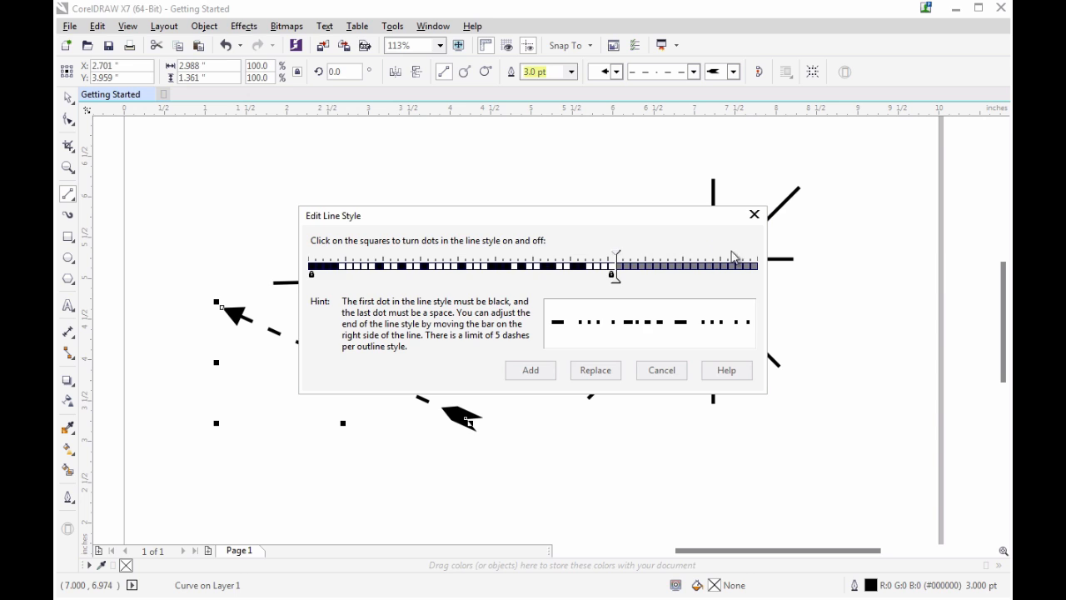
mouse_move(618, 279)
left_mouse_down()
mouse_move(698, 280)
mouse_move(610, 267)
left_mouse_up()
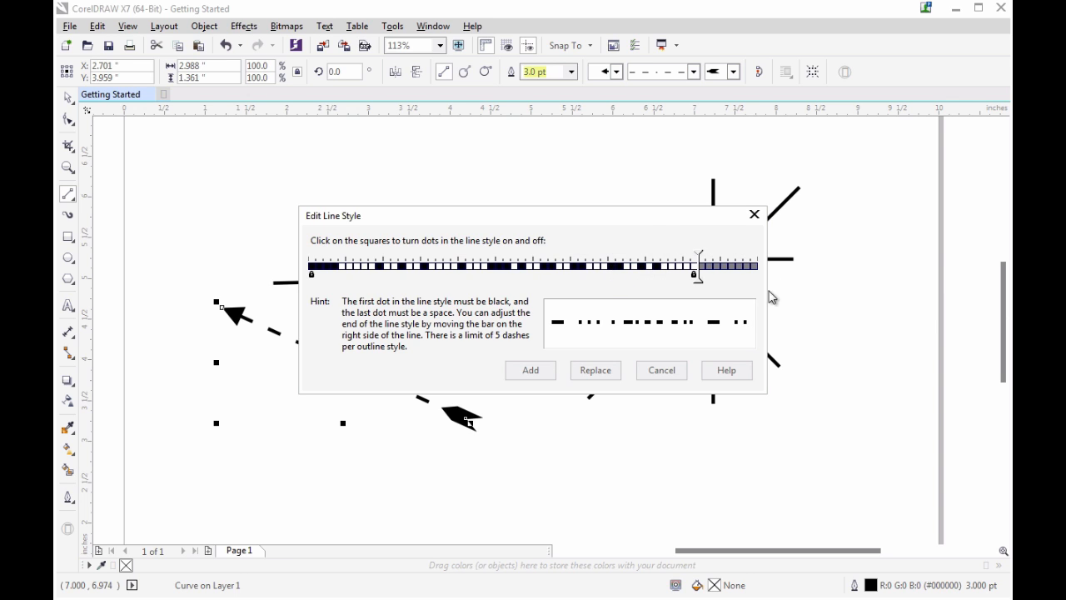
left_click(659, 370)
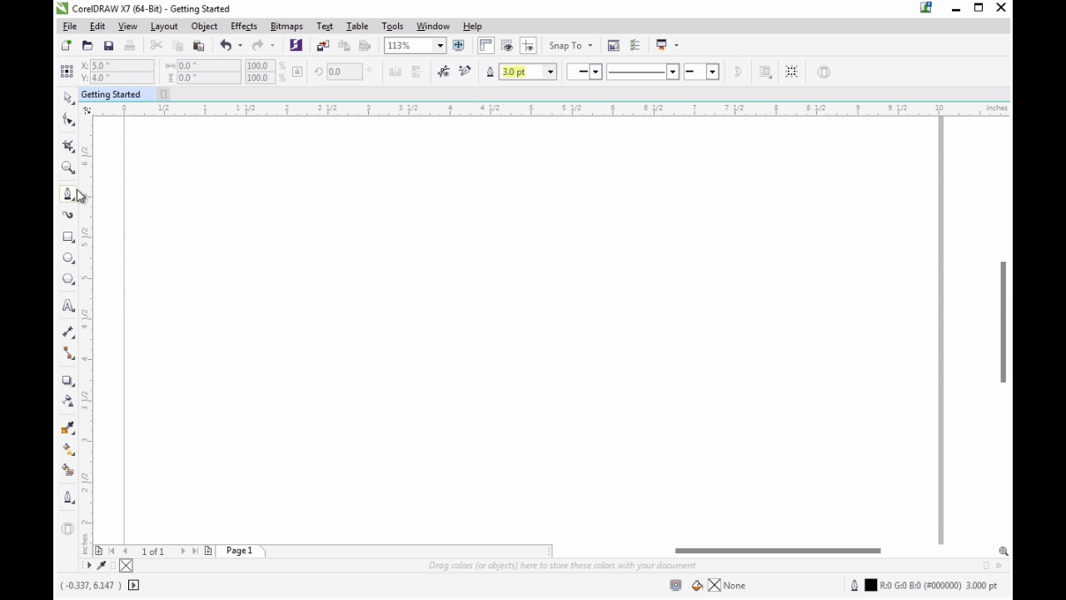
Step: Activate the Bézier tool
left_click(69, 198)
left_click(136, 222)
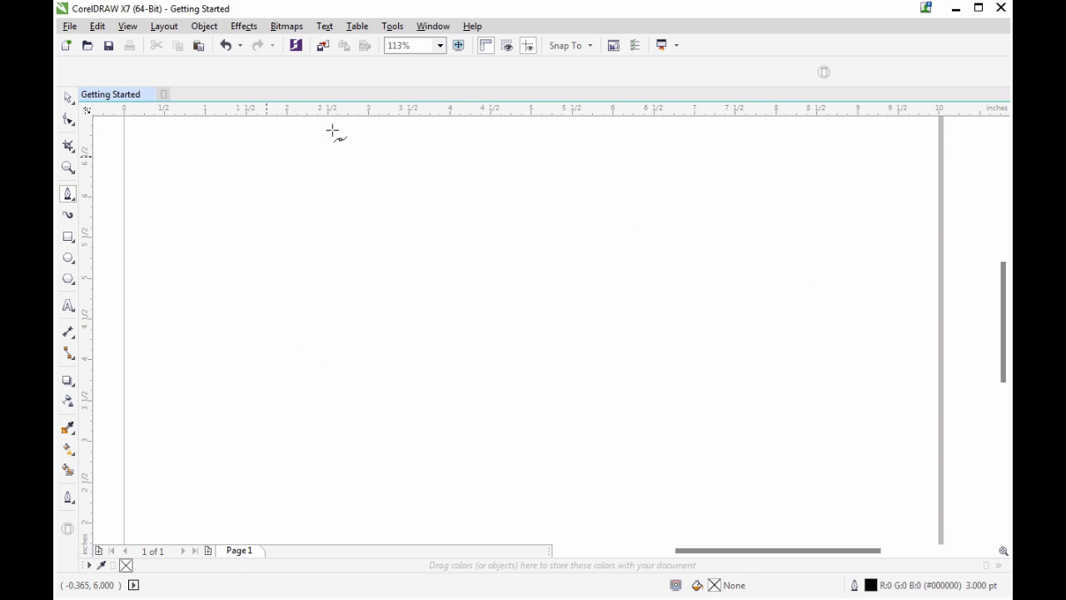
left_click(287, 228)
left_click_drag(551, 396, 491, 467)
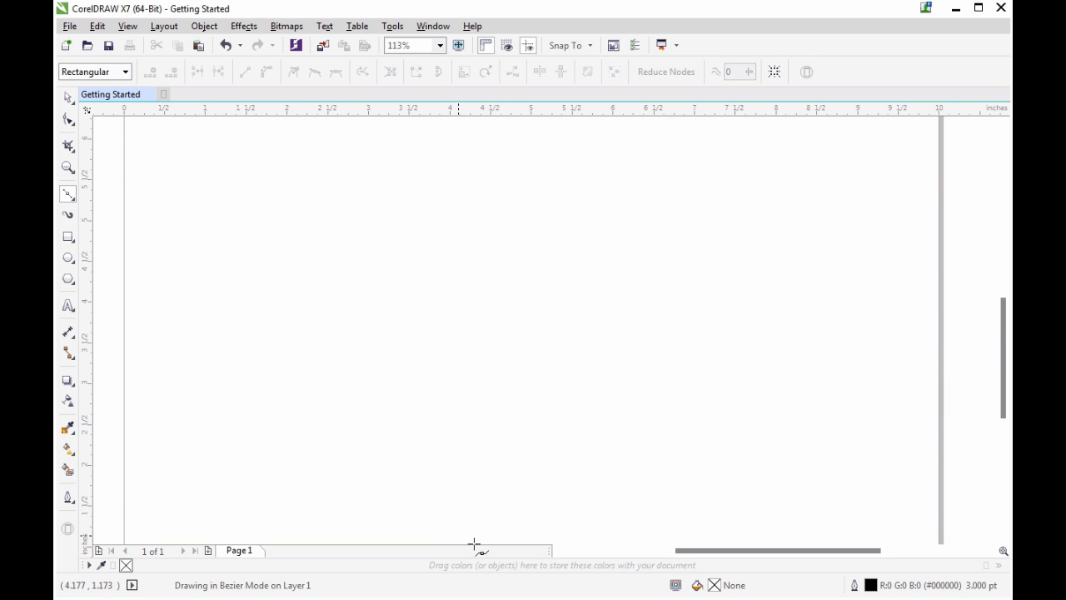
left_click_drag(474, 544, 481, 433)
left_click_drag(1006, 377, 1005, 328)
key("ctrl+z")
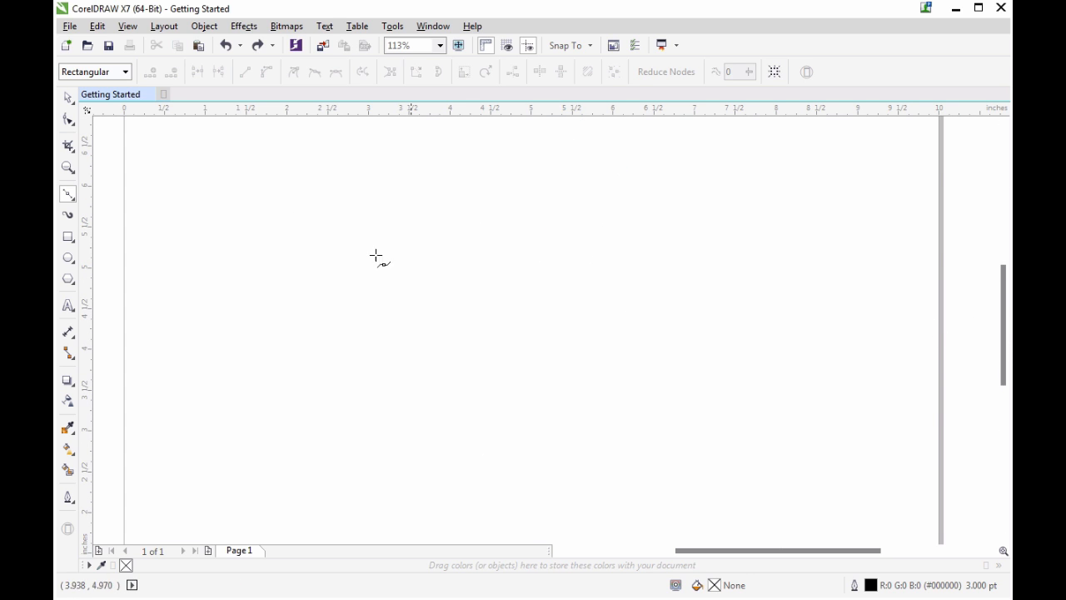
Step: Draw a closed four-node crescent-like Bézier shape about 3.7 by 3.8 inches, with curved segments returning to the start node
left_click_drag(480, 352, 495, 499)
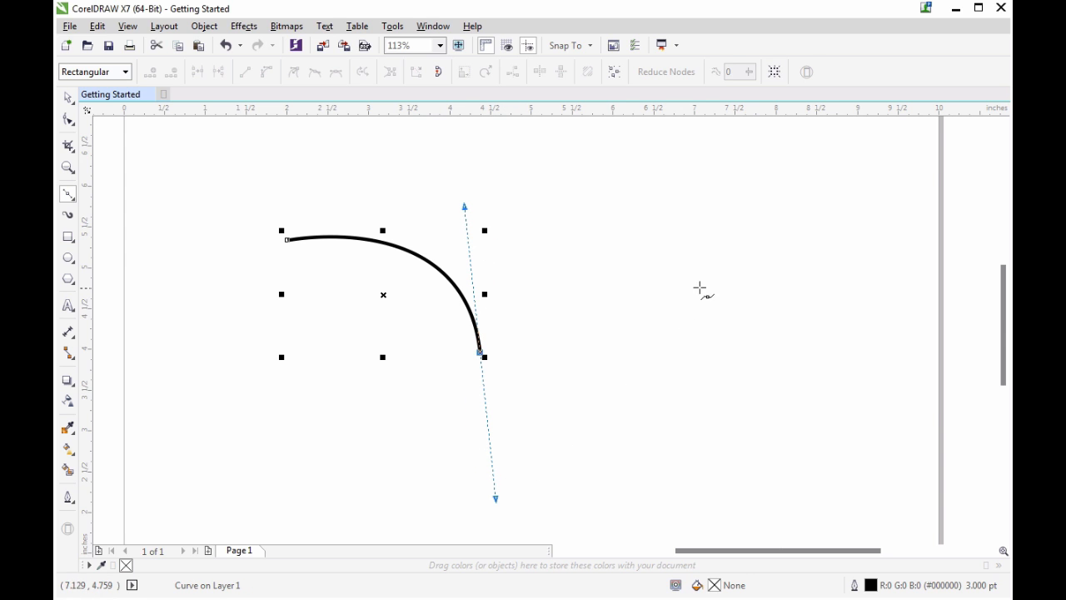
left_click_drag(347, 392, 298, 487)
left_click_drag(566, 422, 643, 275)
left_click_drag(286, 239, 492, 143)
left_click_drag(1001, 284, 1008, 296)
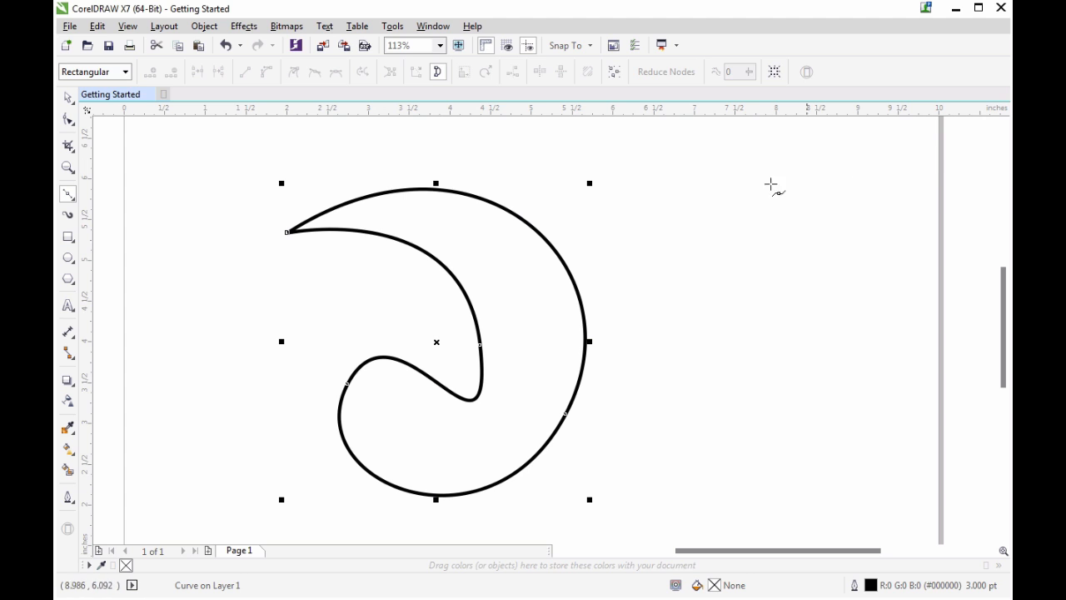
Step: Draw a second closed Bézier shape with curved segments to the right of the crescent, ending on its start node
left_click(639, 225)
left_click_drag(724, 371, 858, 373)
left_click_drag(772, 208, 735, 224)
left_click_drag(766, 317, 737, 344)
left_click_drag(641, 225, 695, 321)
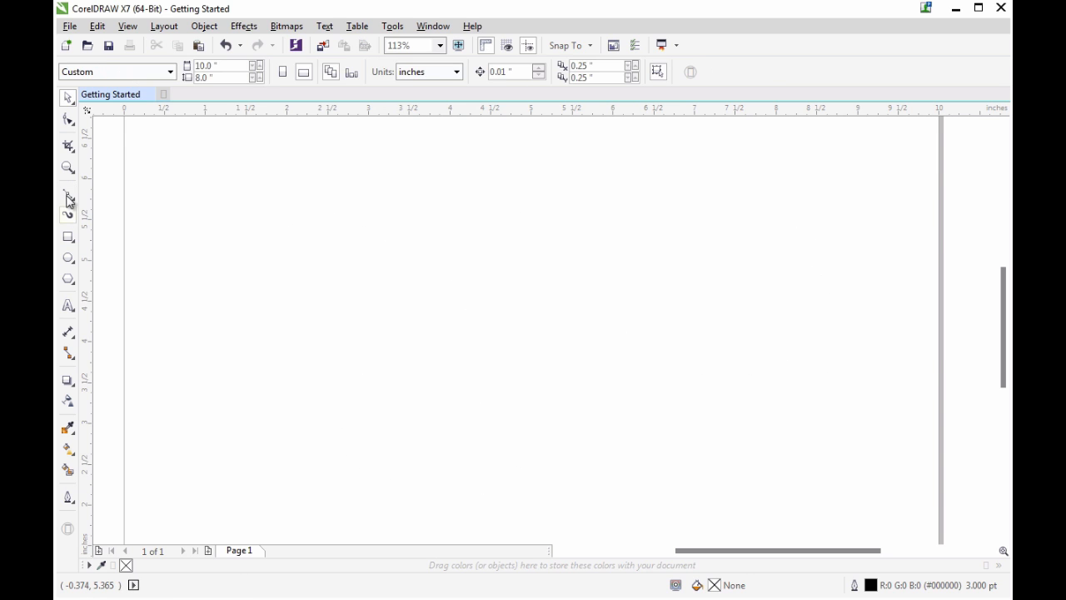
Step: Draw an open Pen path about 2.9 by 2.3 inches, with flowing curved segments ending in several short straight segments
left_click(68, 195)
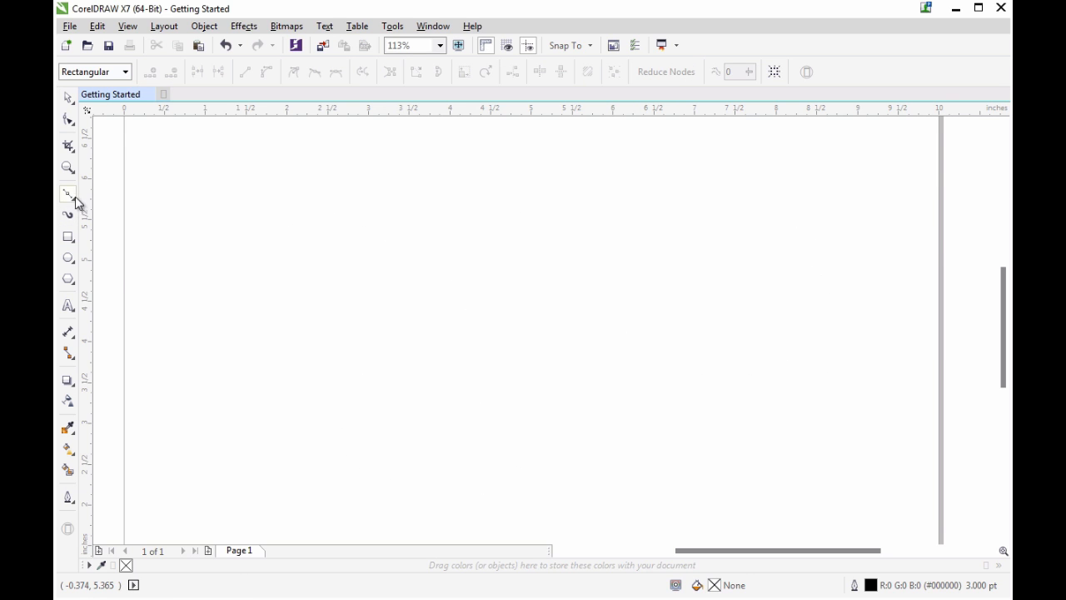
left_click(72, 197)
left_click(112, 242)
left_click(308, 240)
left_click_drag(413, 275, 457, 373)
left_click_drag(383, 381, 439, 431)
left_click_drag(495, 359, 508, 330)
left_click(494, 292)
left_click(512, 286)
left_click(521, 283)
left_click(532, 280)
left_click(543, 278)
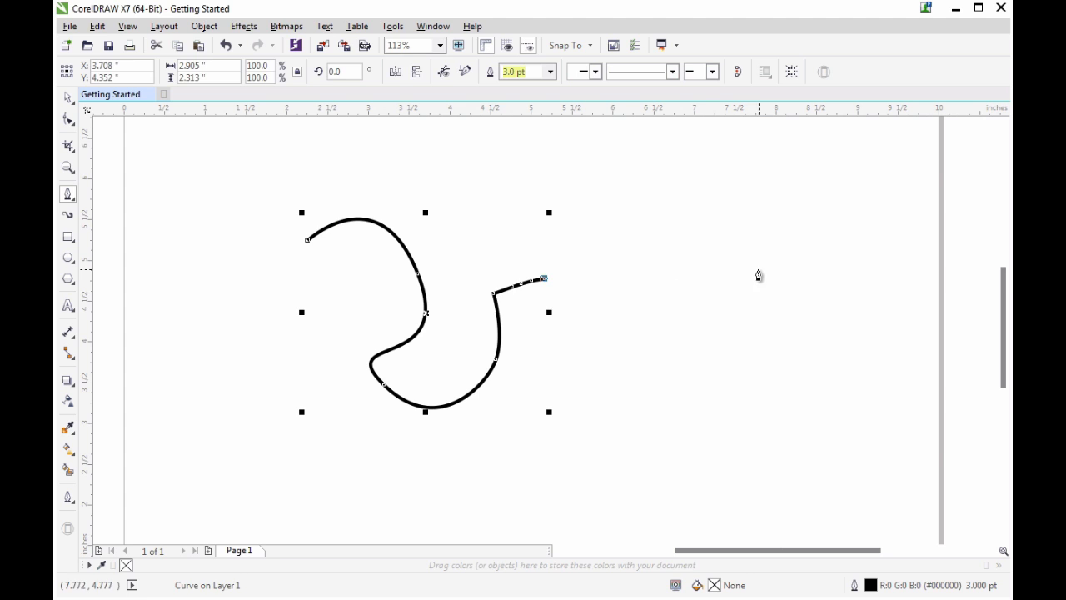
key("Escape")
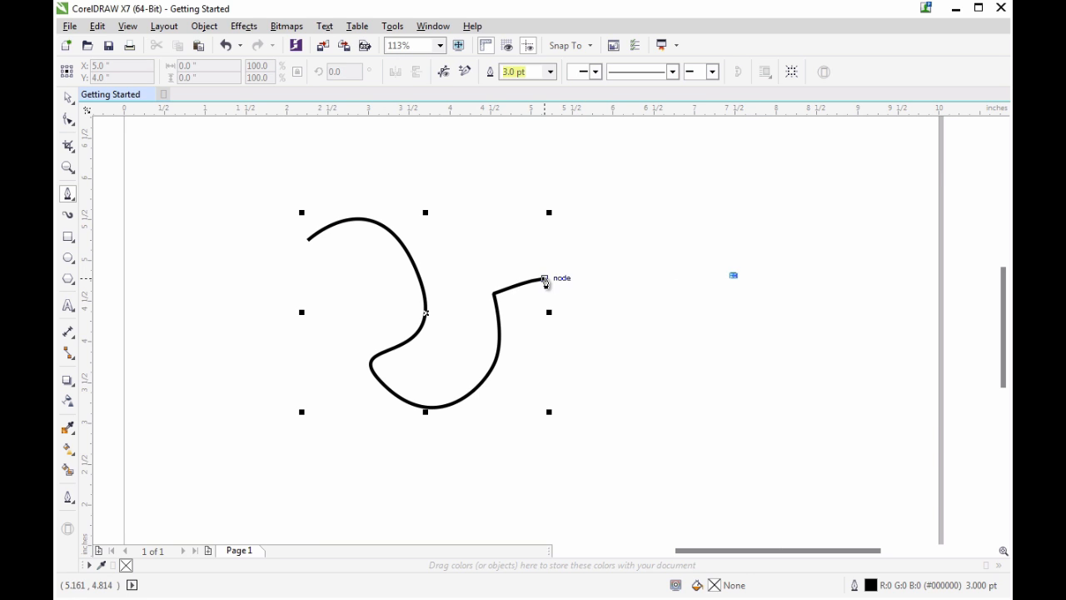
Step: Resume the Pen path from its end node with a horizontal segment about 1.7 inches long and a straight segment slanting down
left_click(544, 277)
key("ctrl+z")
left_click(545, 279)
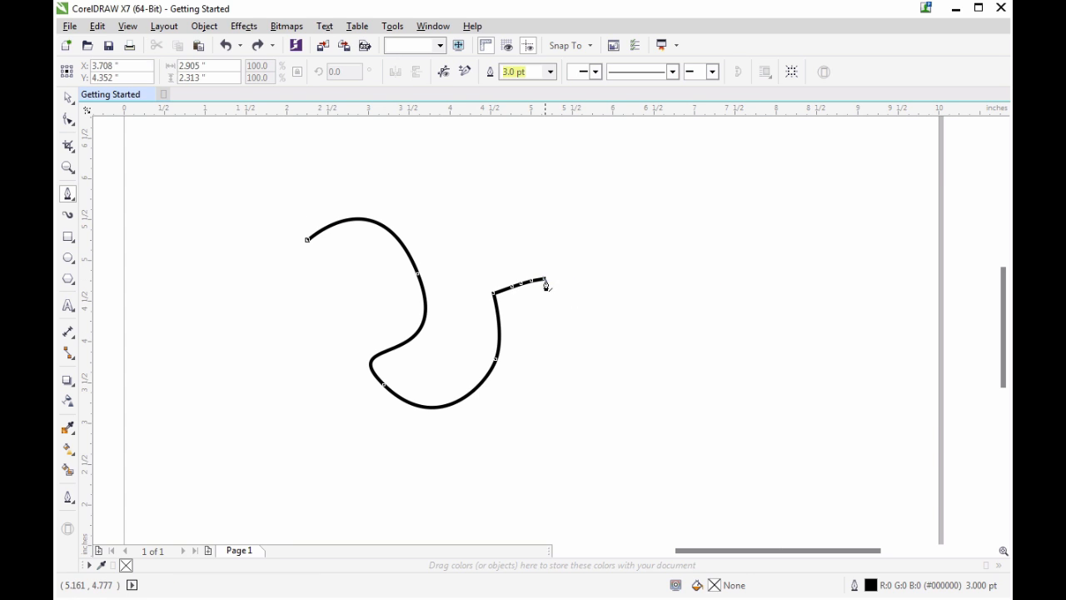
left_click(683, 265, "shift")
left_click(667, 368)
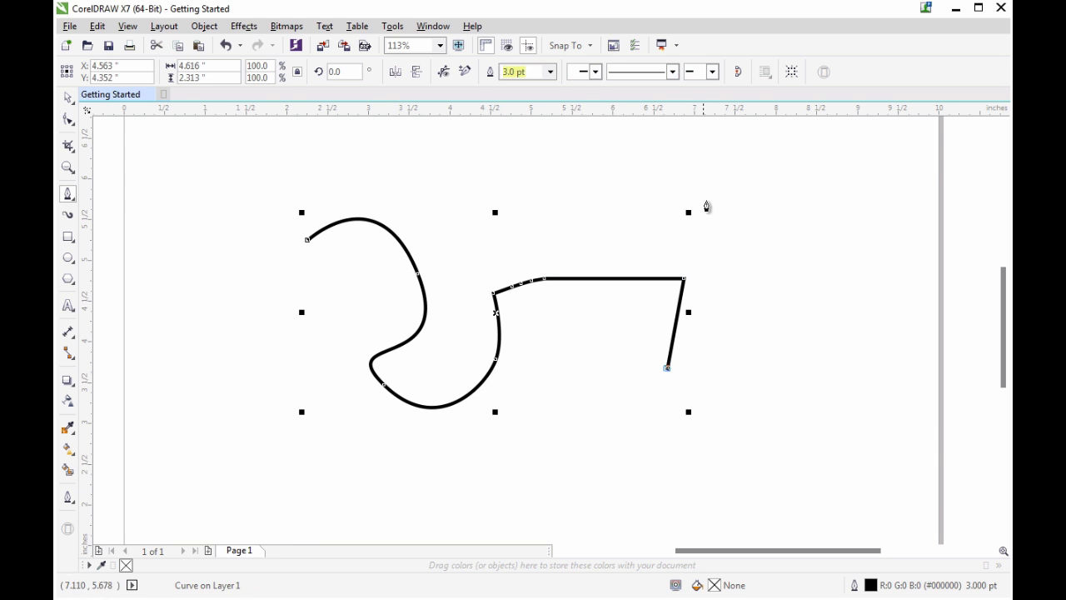
Step: Extend the Pen path with two straight segments above and a curved segment, reaching about 5.1 by 3.1 inches overall
left_click(720, 199)
left_click(654, 162)
left_click_drag(585, 189, 583, 243)
left_click_drag(469, 237, 468, 301)
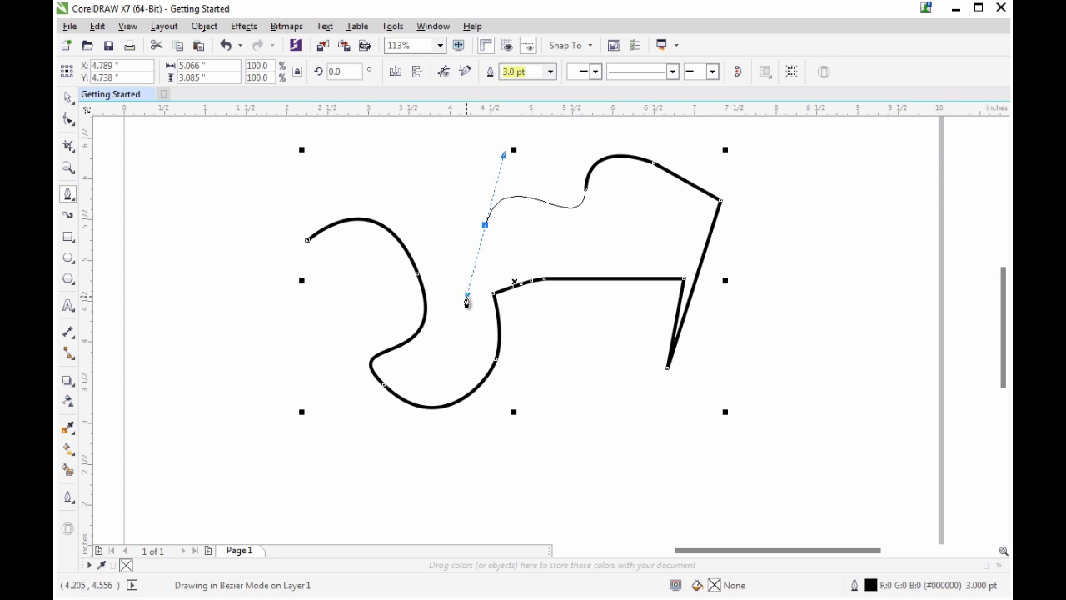
key("space")
left_click(588, 187)
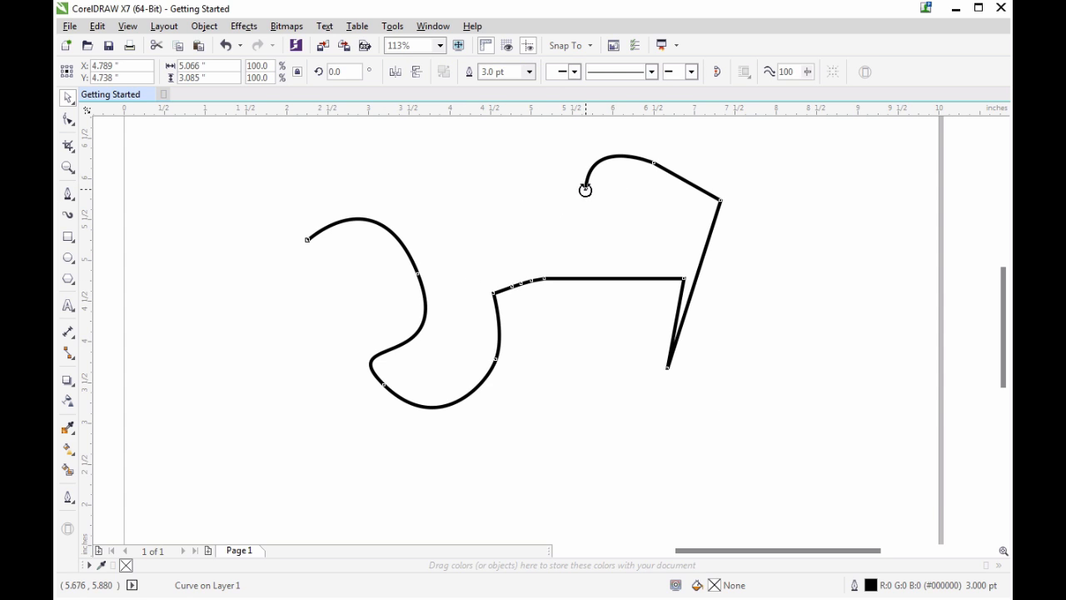
Step: Resume the Pen path at its open upper end, add a curved segment, and close the path at its start node
left_click(69, 196)
left_click(586, 190)
left_click_drag(490, 243, 476, 305)
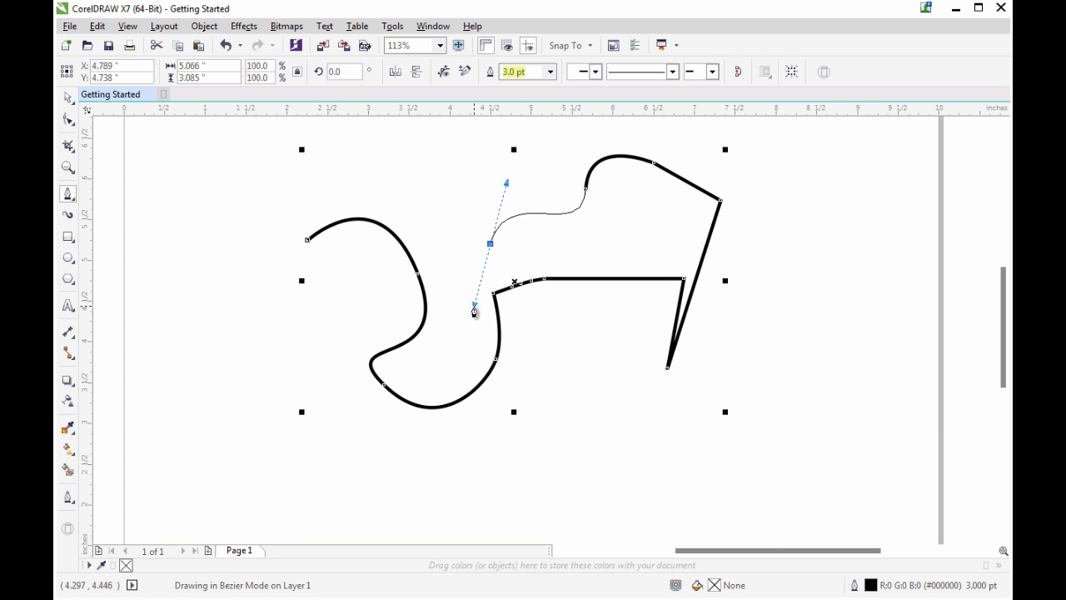
left_click_drag(308, 240, 395, 122)
left_click(68, 98)
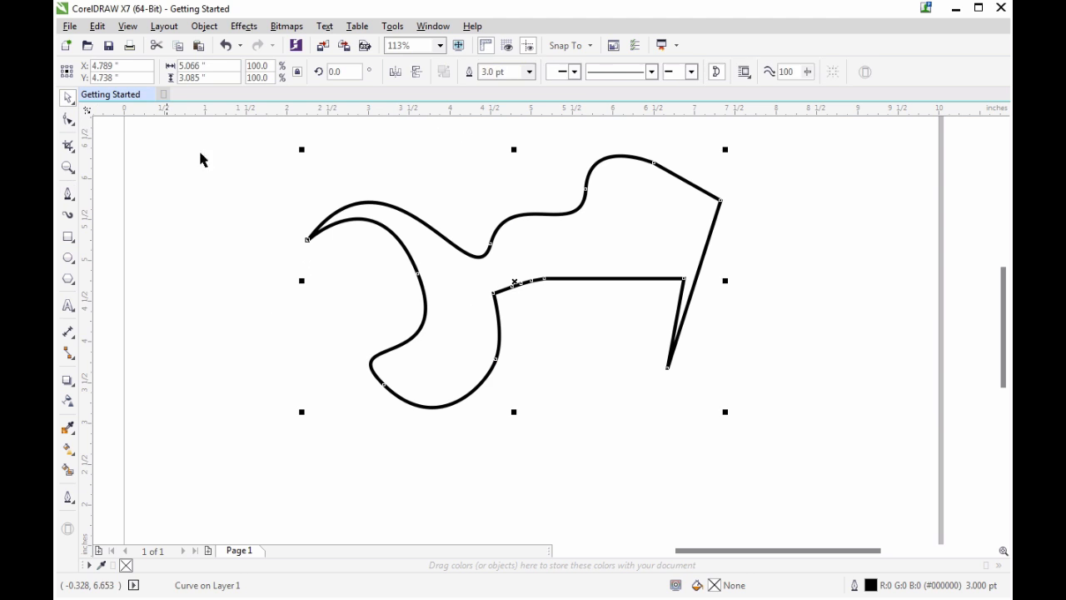
Step: Move the closed Pen shape about 1.8 inches to the left on the page and deselect it
left_click(243, 331)
left_click_drag(513, 286, 349, 287)
left_click(403, 416)
mouse_move(422, 279)
left_mouse_down()
mouse_move(433, 287)
mouse_move(442, 271)
left_mouse_up()
left_click(341, 181)
Step: Draw a closed rectangle about 2.0 by 1.6 inches with straight Pen segments to the right of the curved shape
left_click(68, 193)
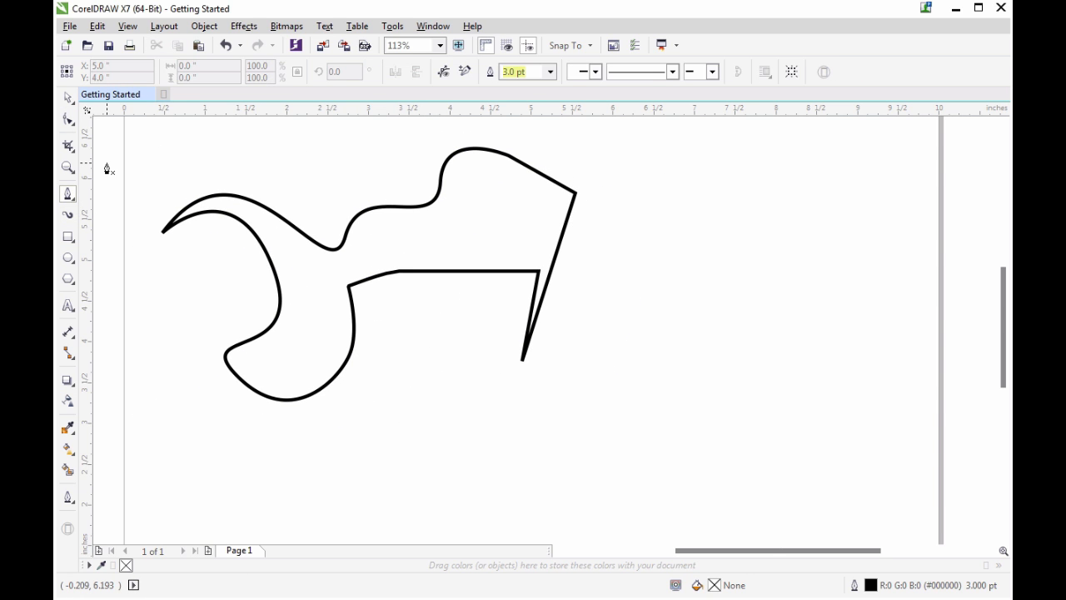
left_click(677, 345)
left_click(841, 342)
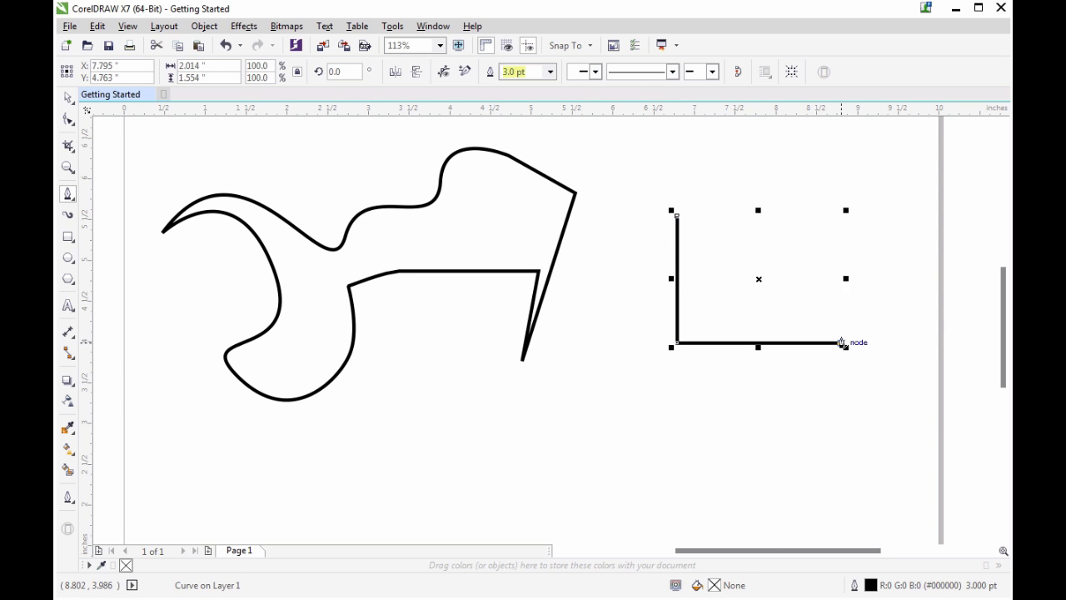
left_click(841, 212)
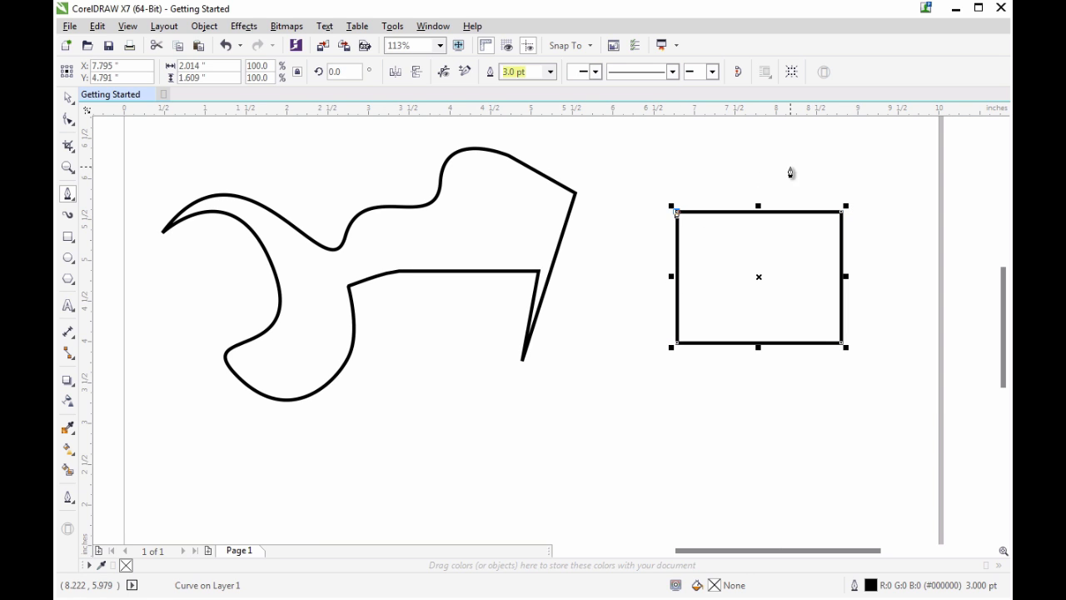
left_click(677, 216)
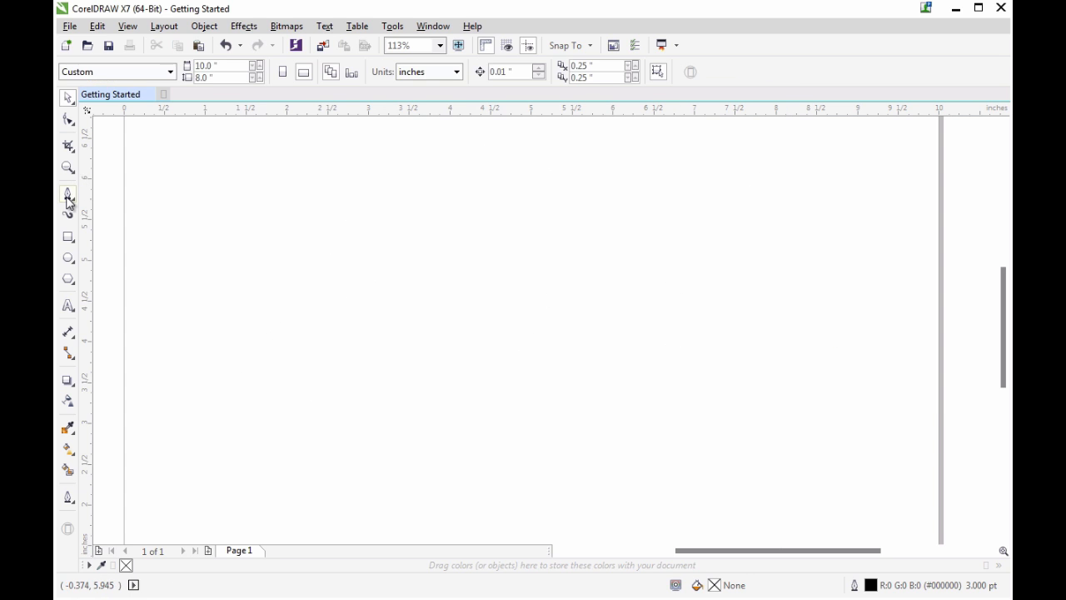
Step: Draw a closed B-Spline shape about 4.3 by 2.6 inches in the middle of the page
left_click(71, 197)
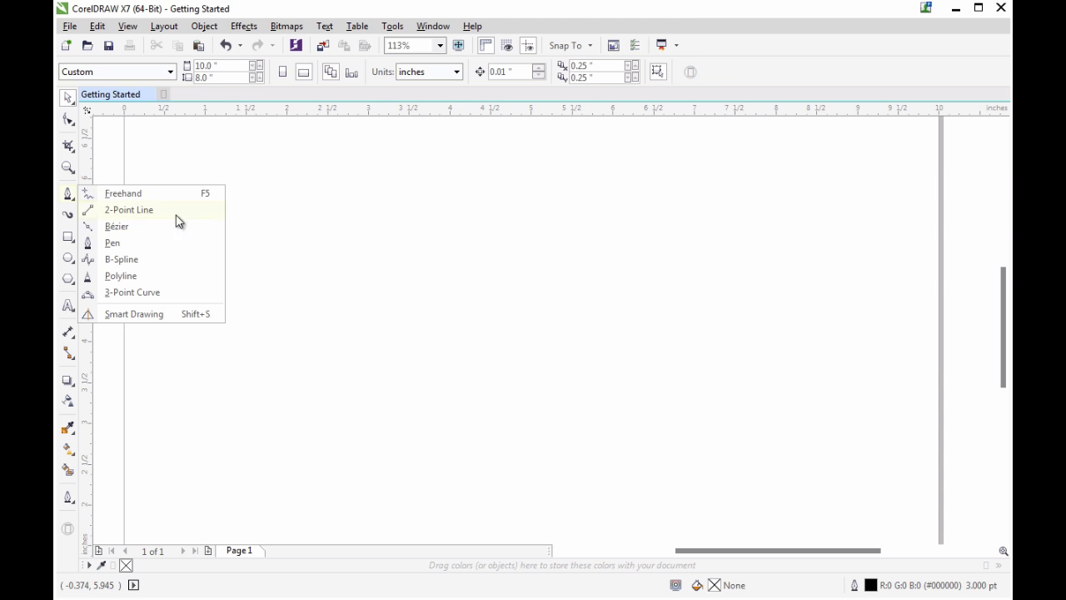
left_click(122, 259)
left_click(203, 222)
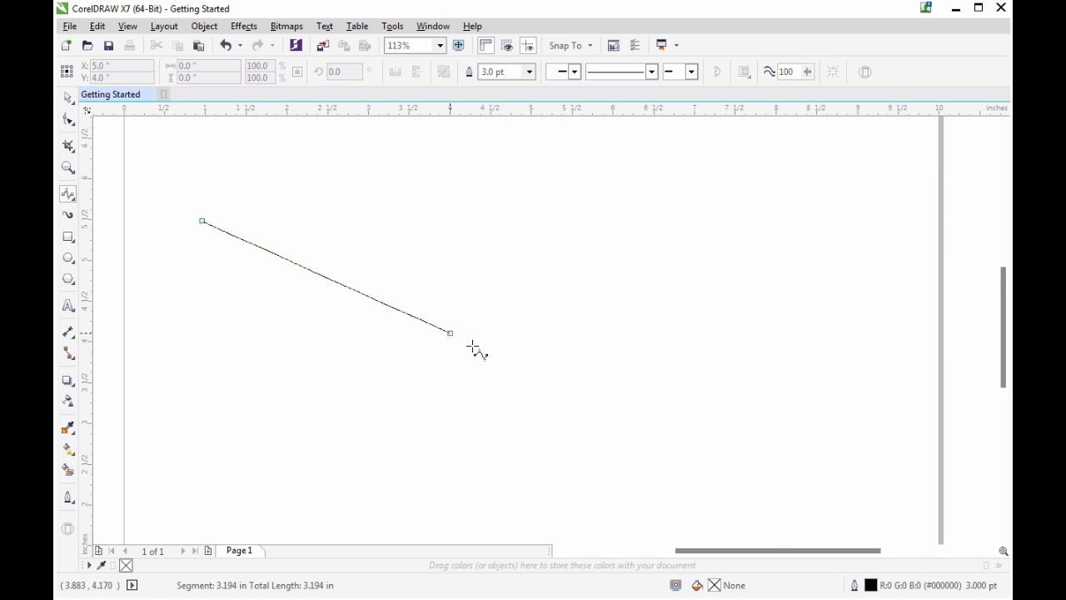
left_click(672, 230)
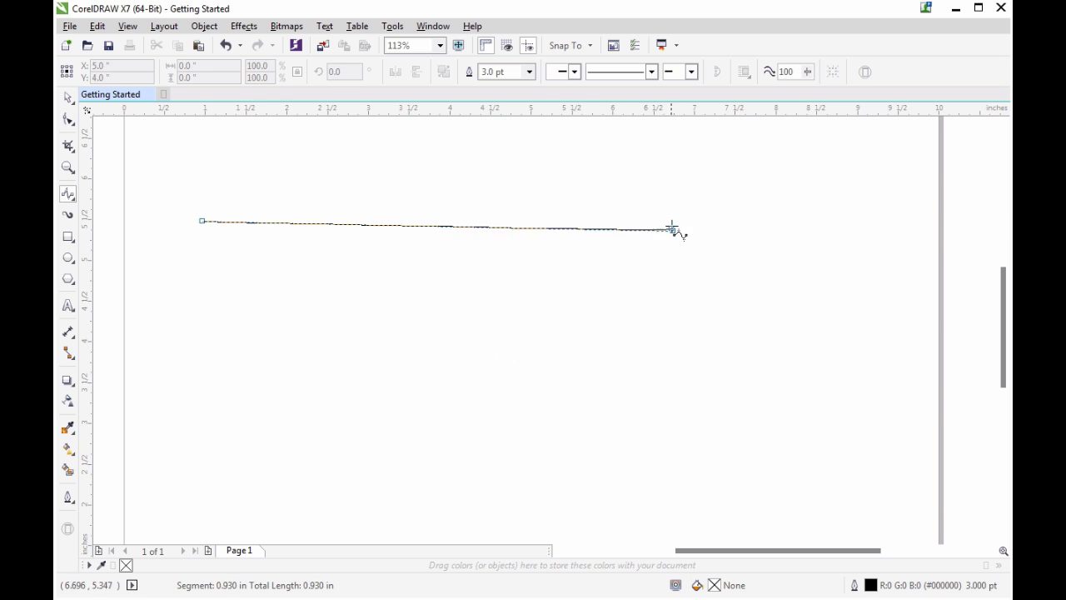
left_click(298, 437)
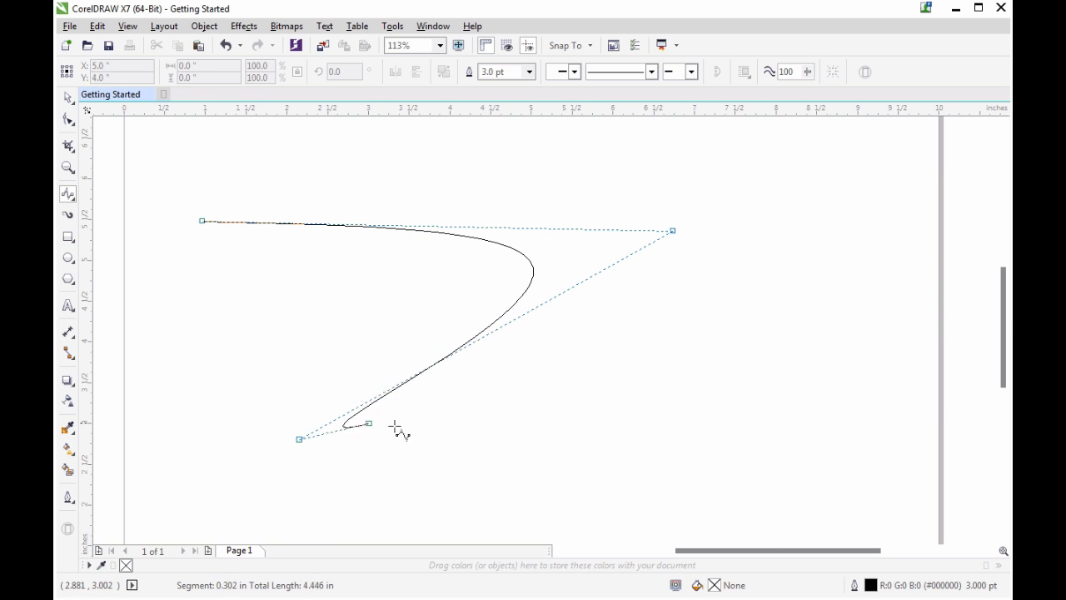
left_click(752, 433)
left_click(709, 197)
left_click(203, 260)
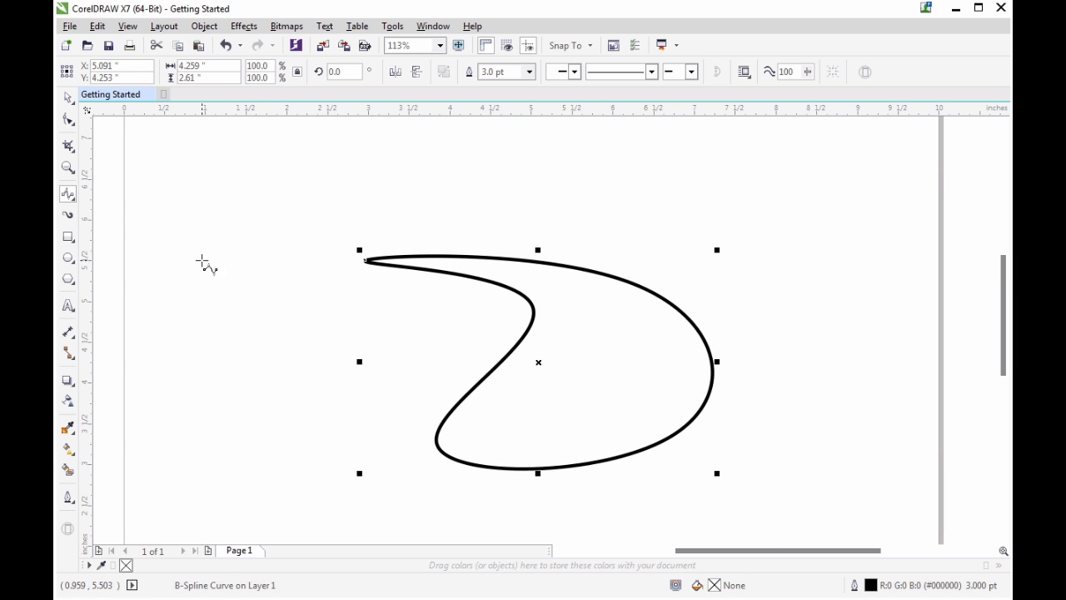
Step: Draw a small closed egg-shaped B-Spline about 1.1 by 1.4 inches to the upper left of the large shape
left_click(197, 202)
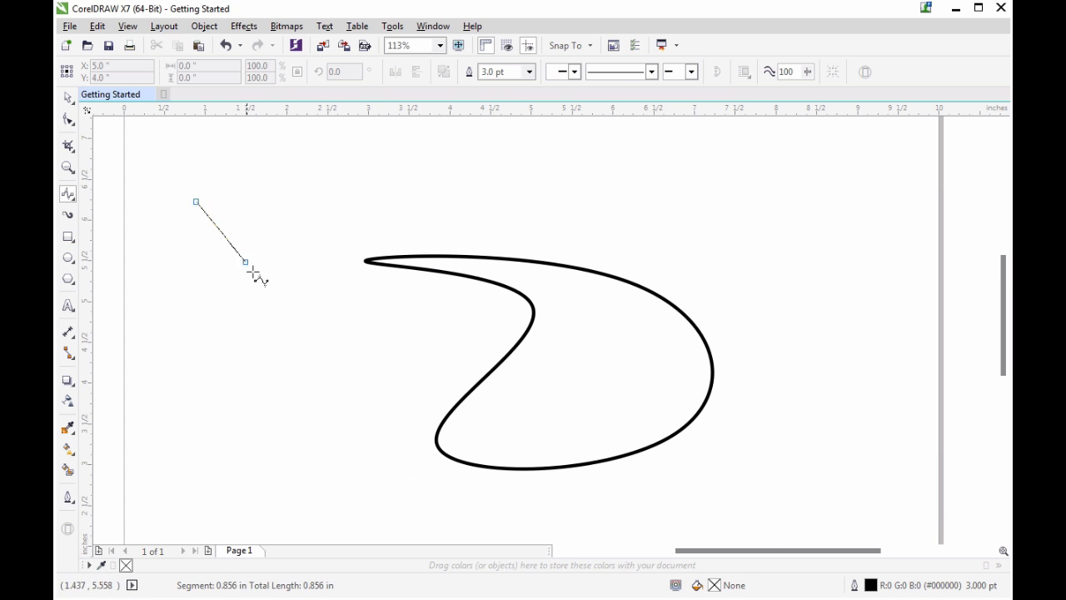
left_click(320, 375)
left_click(355, 172)
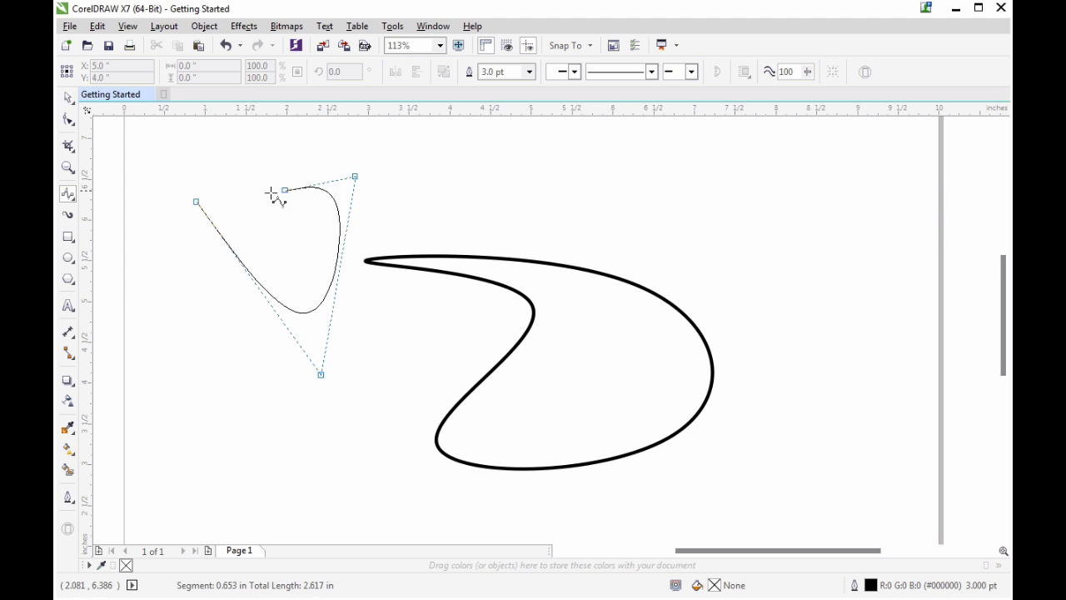
left_click(197, 201)
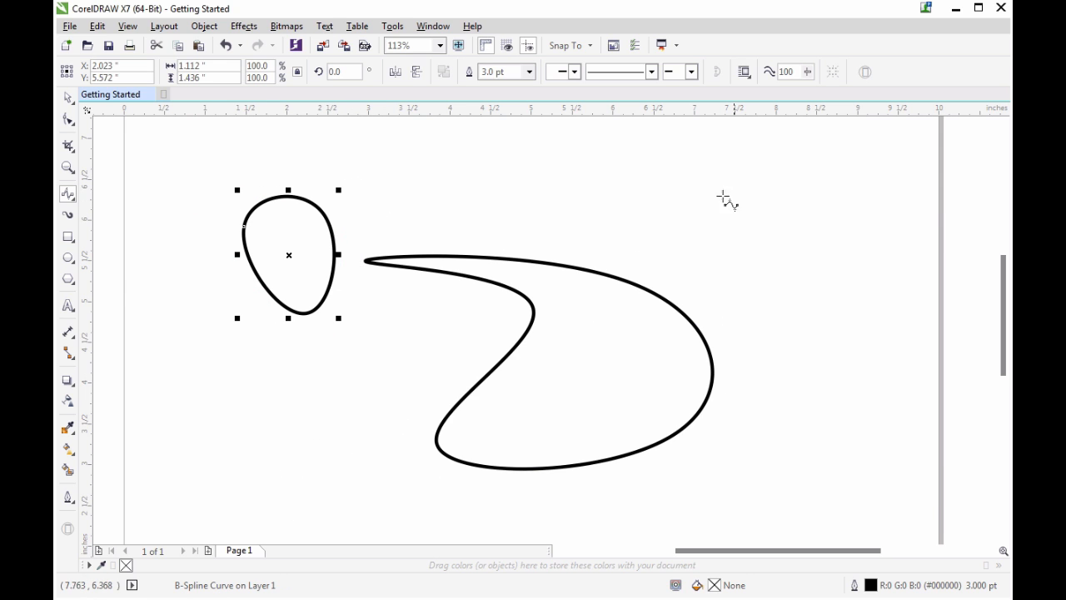
Step: Draw a third closed B-Spline with eight control points, overlapping the upper right of the large shape
left_click(736, 166)
left_click(627, 265)
left_click(713, 317)
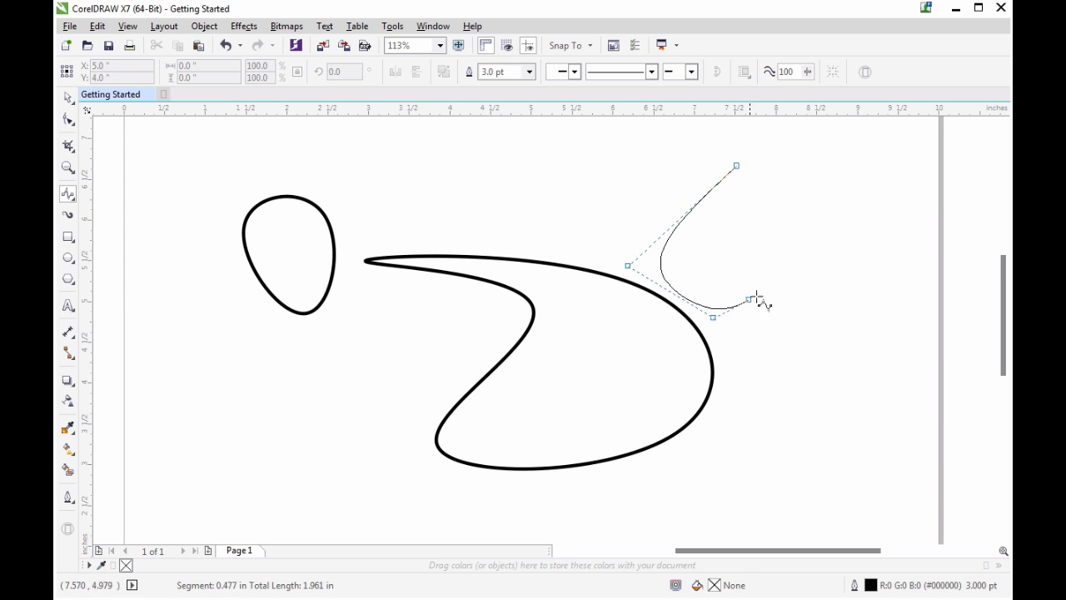
left_click(779, 283)
left_click(778, 247)
left_click(840, 199)
left_click(804, 169)
left_click(744, 207)
left_click(737, 165)
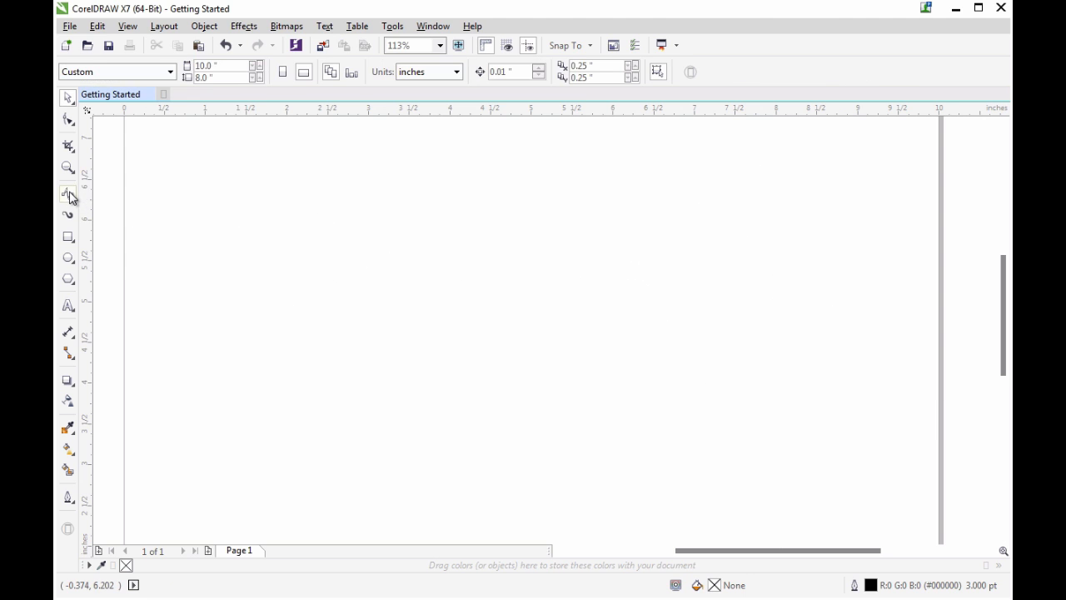
Step: Draw a closed four-corner Polyline shape with crossing straight sides on the left half of the page
left_click(71, 198)
left_click(164, 278)
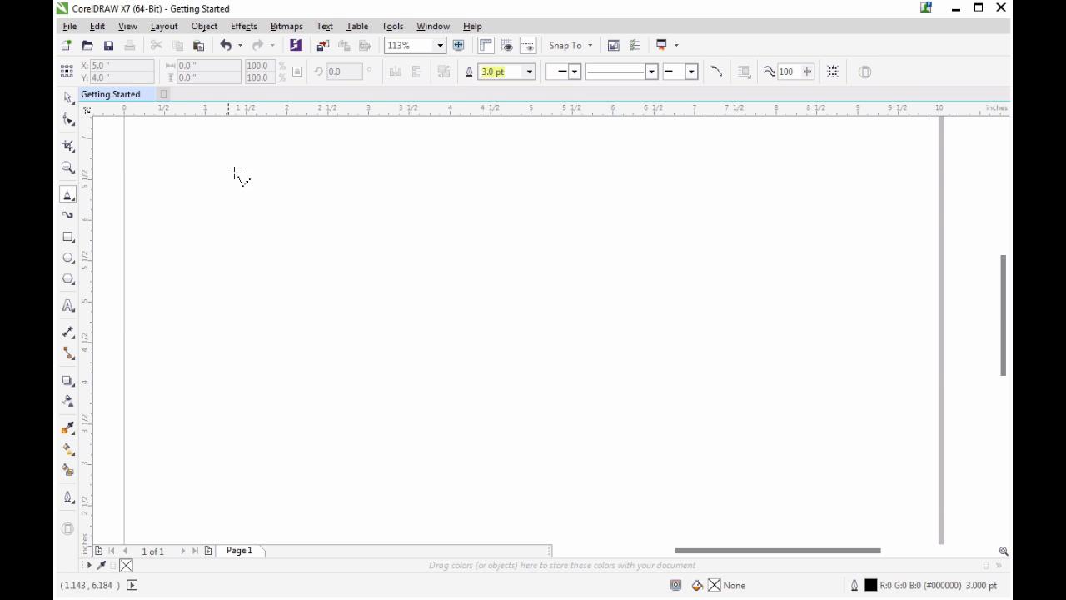
left_click(200, 172)
left_click(418, 439)
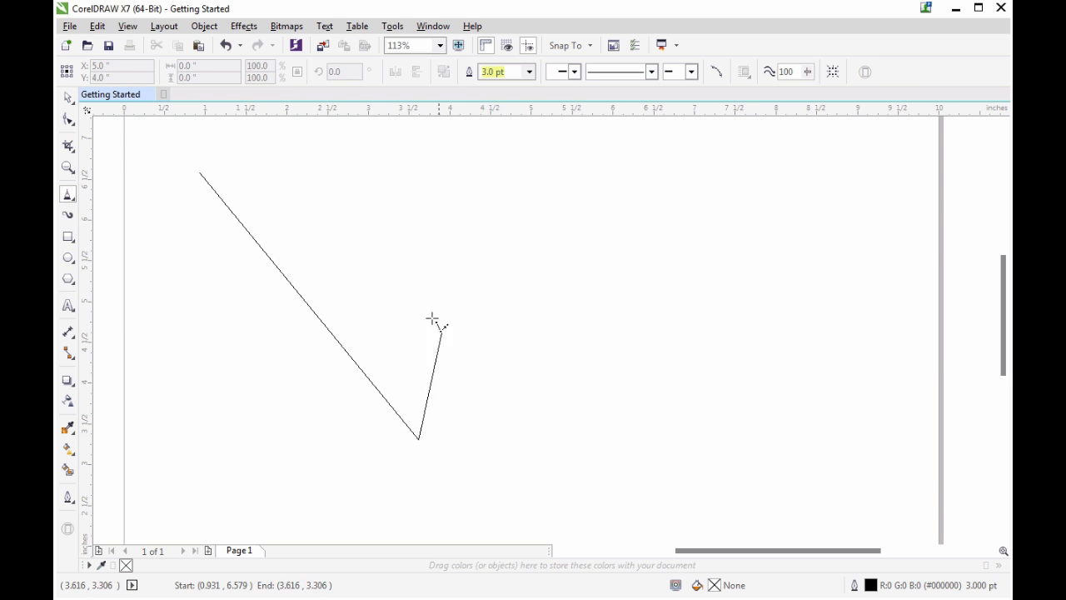
left_click(302, 165)
left_click(479, 404)
left_click(200, 172)
Step: Draw a closed freehand Polyline scribble about 4.3 by 2.7 inches beside the crossing shape, and undo both Polyline shapes
mouse_move(450, 249)
left_mouse_down()
mouse_move(637, 199)
mouse_move(514, 249)
mouse_move(516, 264)
mouse_move(664, 229)
mouse_move(558, 278)
mouse_move(528, 321)
mouse_move(578, 393)
mouse_move(620, 389)
mouse_move(684, 347)
mouse_move(697, 399)
mouse_move(827, 303)
mouse_move(735, 228)
mouse_move(452, 244)
left_mouse_up()
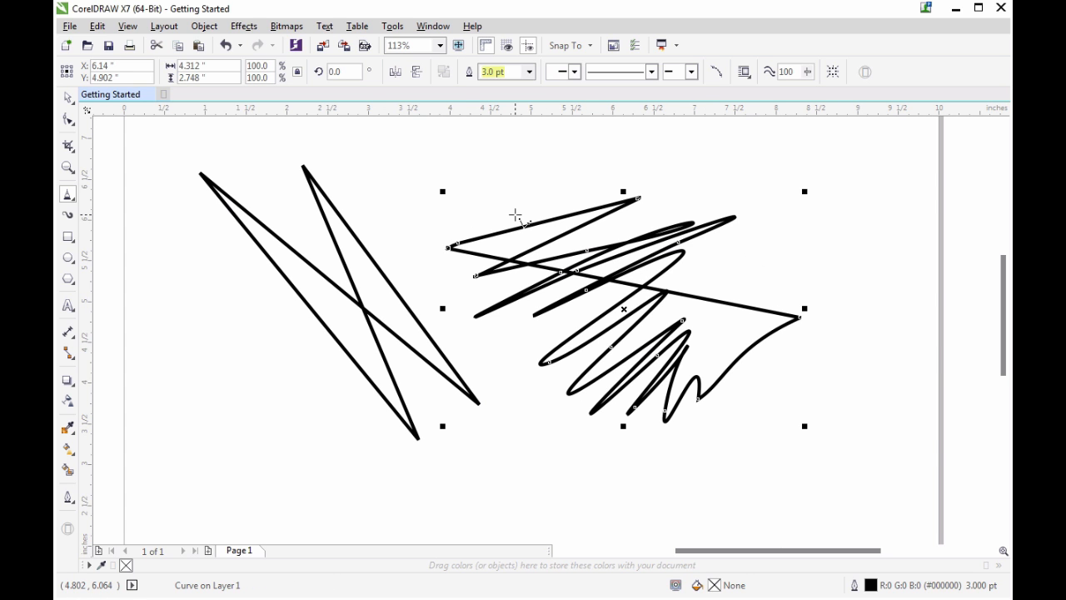
key("ctrl+z")
key("ctrl+z")
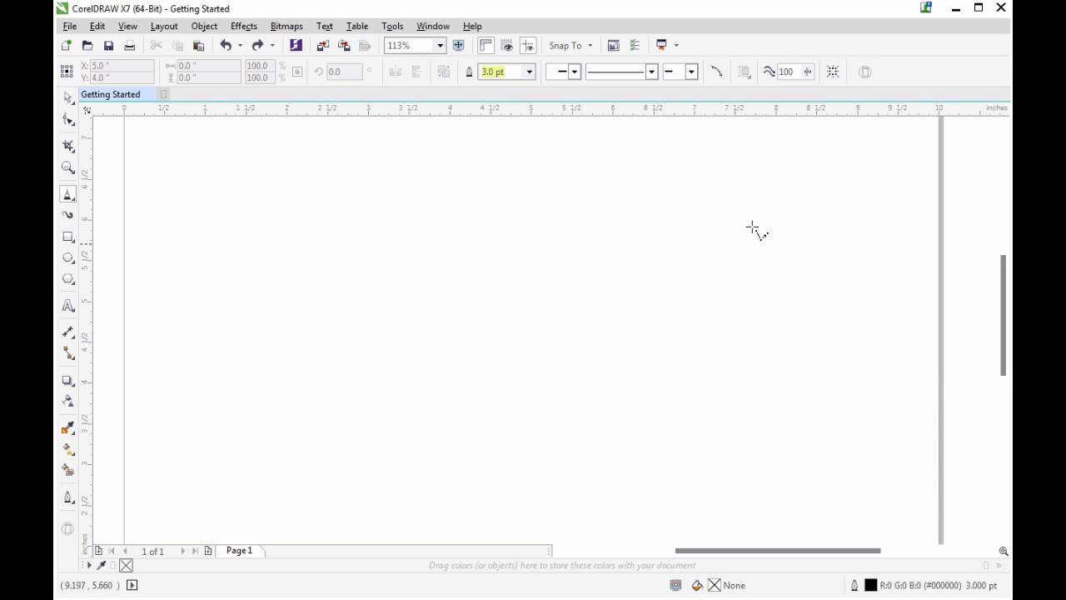
Step: Draw a closed wavy freehand Polyline shape about 5.3 by 2.5 inches across the page and delete it
mouse_move(205, 212)
left_mouse_down()
mouse_move(241, 273)
mouse_move(265, 279)
mouse_move(269, 347)
mouse_move(315, 354)
mouse_move(383, 315)
mouse_move(414, 267)
mouse_move(462, 327)
mouse_move(504, 317)
mouse_move(556, 366)
mouse_move(533, 226)
mouse_move(637, 271)
mouse_move(707, 219)
mouse_move(763, 156)
mouse_move(585, 214)
mouse_move(252, 197)
mouse_move(208, 211)
left_mouse_up()
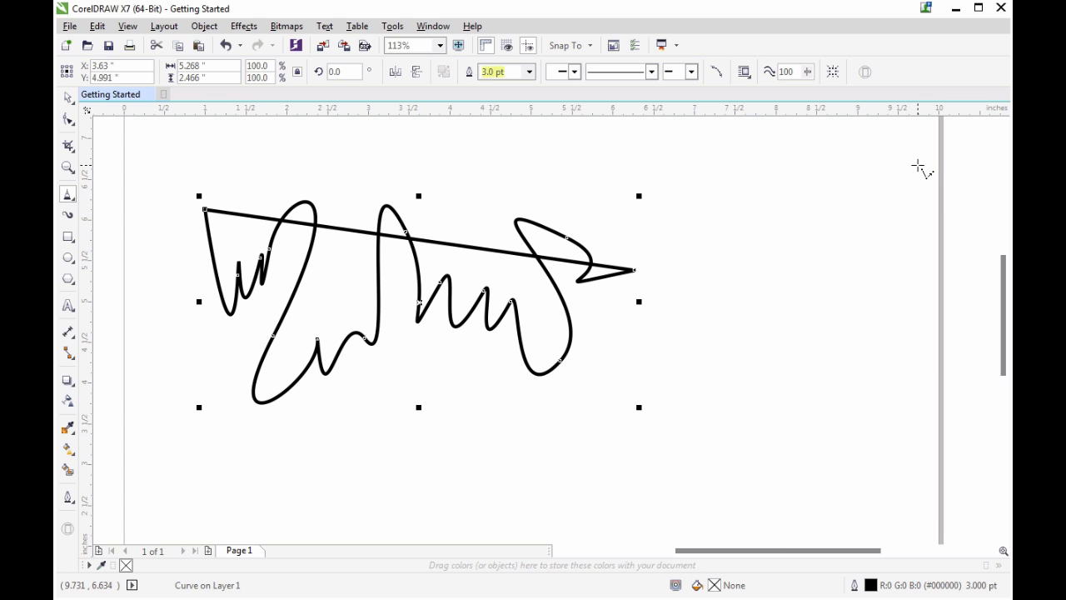
key("Delete")
Step: Draw a nearly flat horizontal 3-Point Curve about 4.2 inches long on the left half of the page
left_click(74, 201)
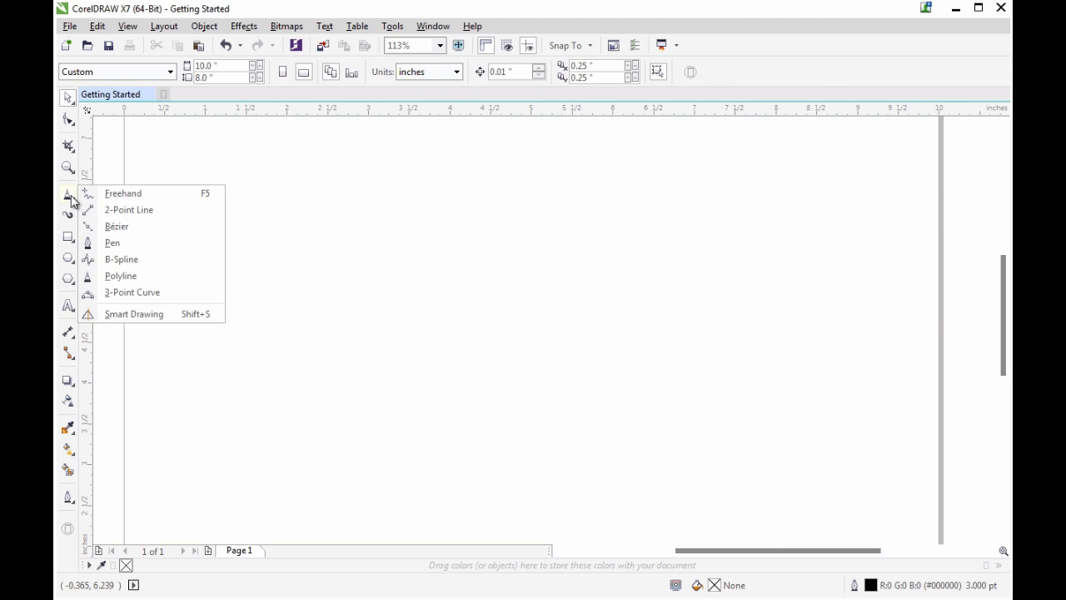
left_click(134, 293)
left_click_drag(219, 253, 566, 252)
left_click(565, 253)
Step: Draw a deep downward-bulging 3-Point Curve about 4.6 by 2.3 inches below the flat one, and undo both curves
left_click_drag(292, 274, 667, 383)
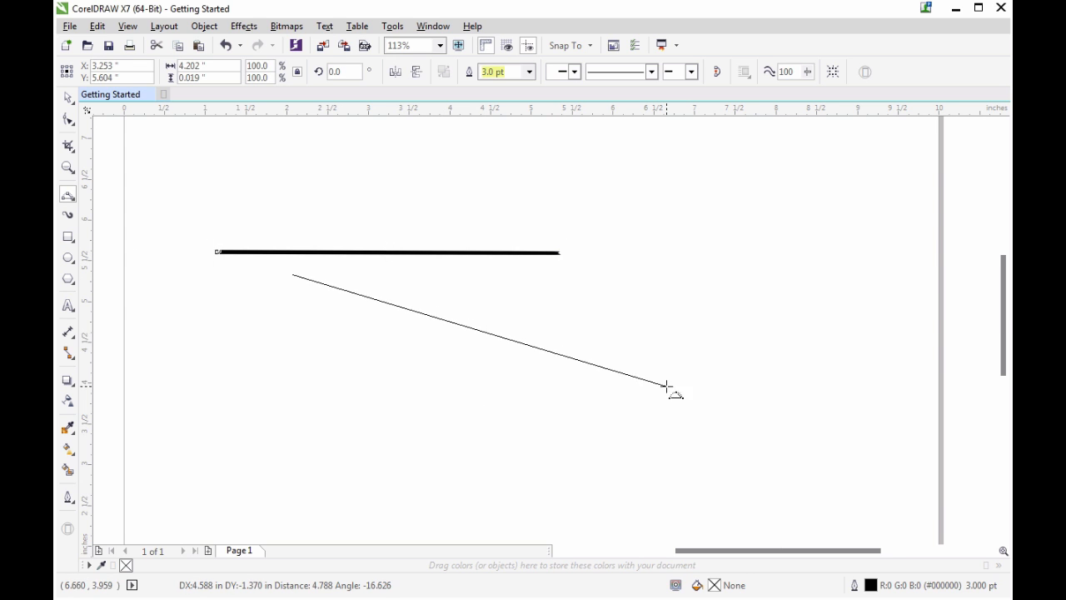
left_click(355, 448)
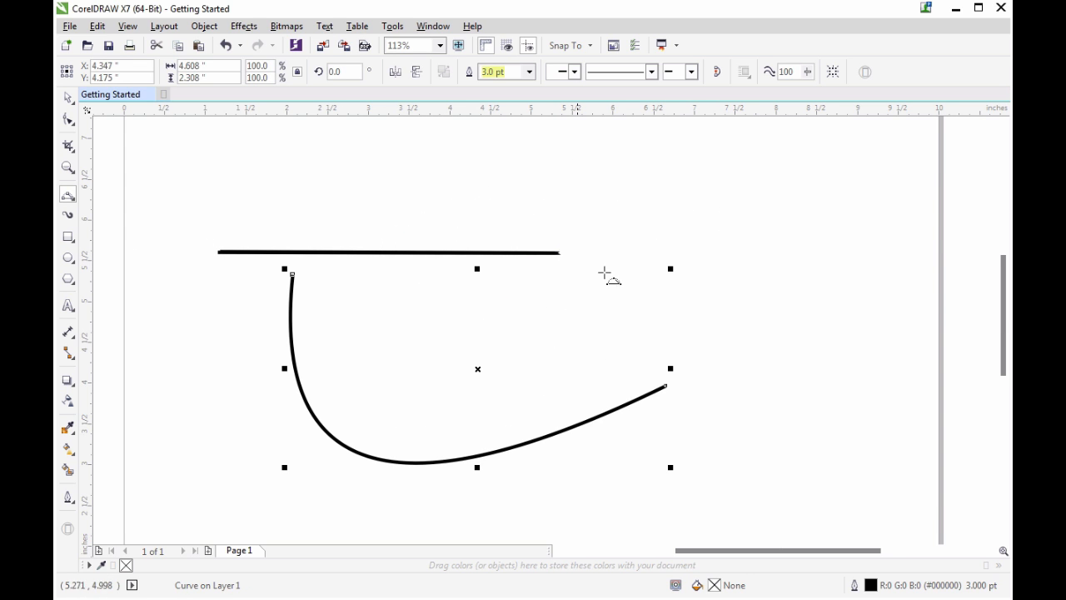
key("ctrl+z")
key("ctrl+z")
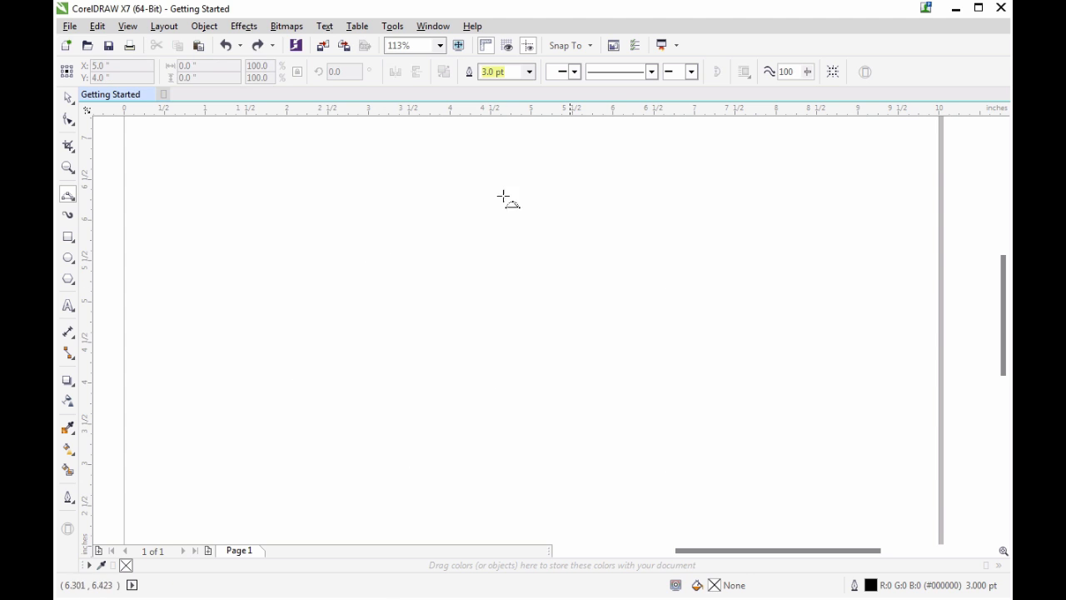
Step: Draw three wide 3-Point Curves between nearly the same two end points, one bulging below and two above
left_click_drag(258, 274, 745, 353)
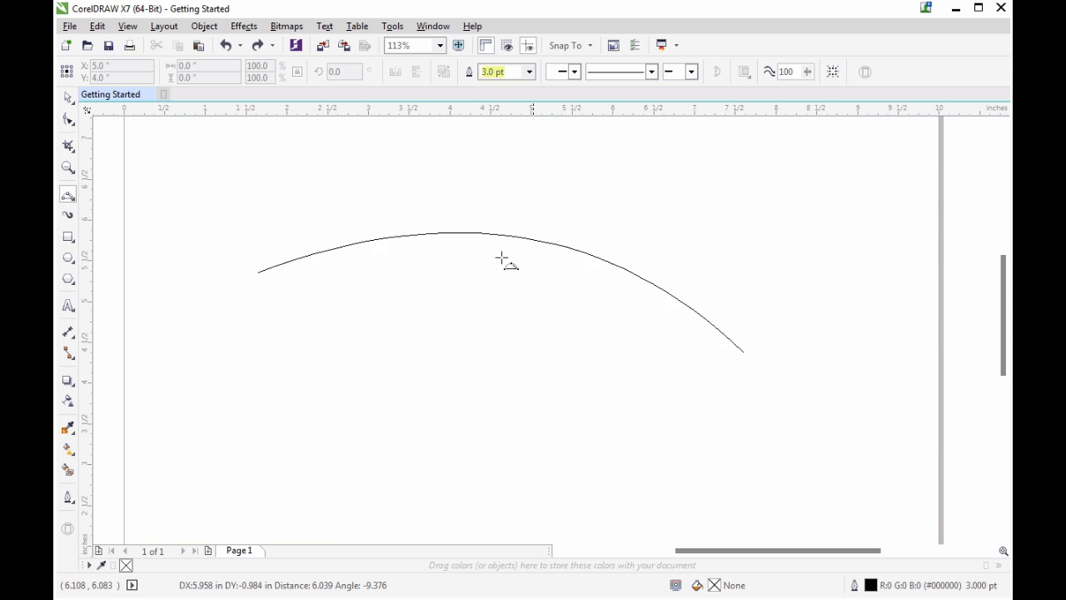
left_click(740, 426)
mouse_move(260, 261)
left_mouse_down()
mouse_move(744, 347)
mouse_move(699, 322)
mouse_move(264, 262)
left_mouse_up()
left_click(753, 229)
left_click(748, 274)
Step: Add three shallower 3-Point Curves inside the outer ones between the same end points, and clear all curves from the page
left_click_drag(742, 341, 261, 263)
left_click(678, 281)
left_click_drag(742, 341, 258, 272)
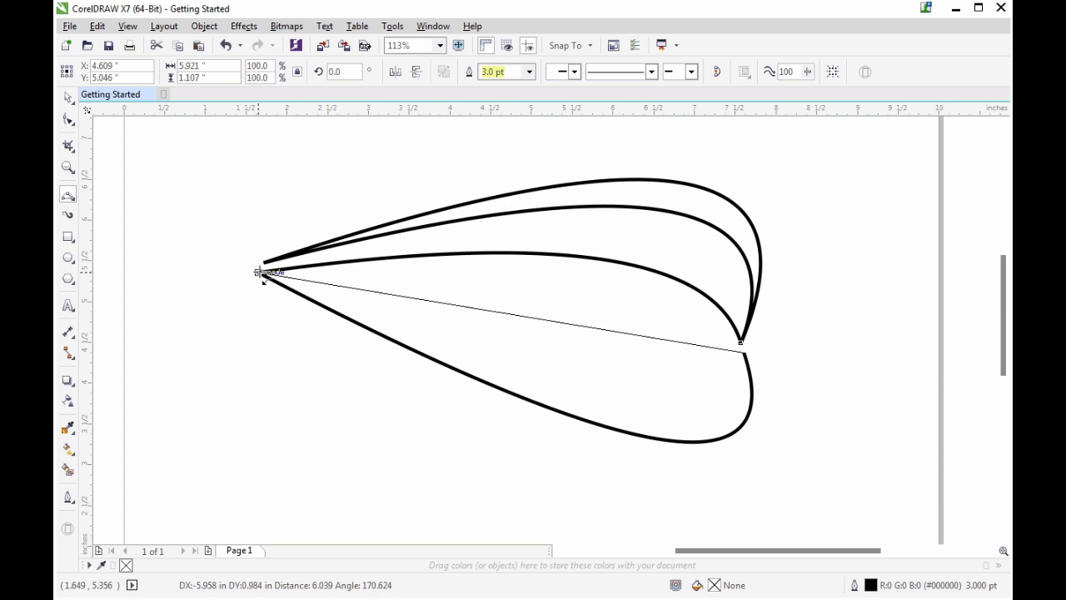
left_click(714, 386)
left_click_drag(744, 352, 260, 271)
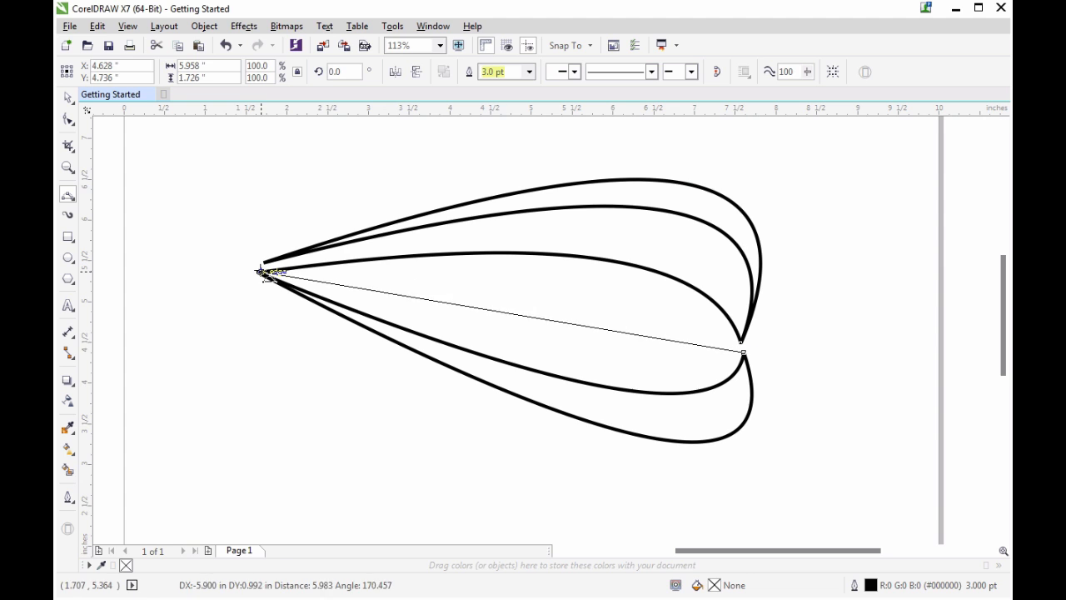
left_click(683, 325)
left_click(69, 97)
left_click(871, 288)
Step: Draw a freehand Smart Drawing curve that starts with a downstroke and ends in a spiral, and undo it
left_click(70, 198)
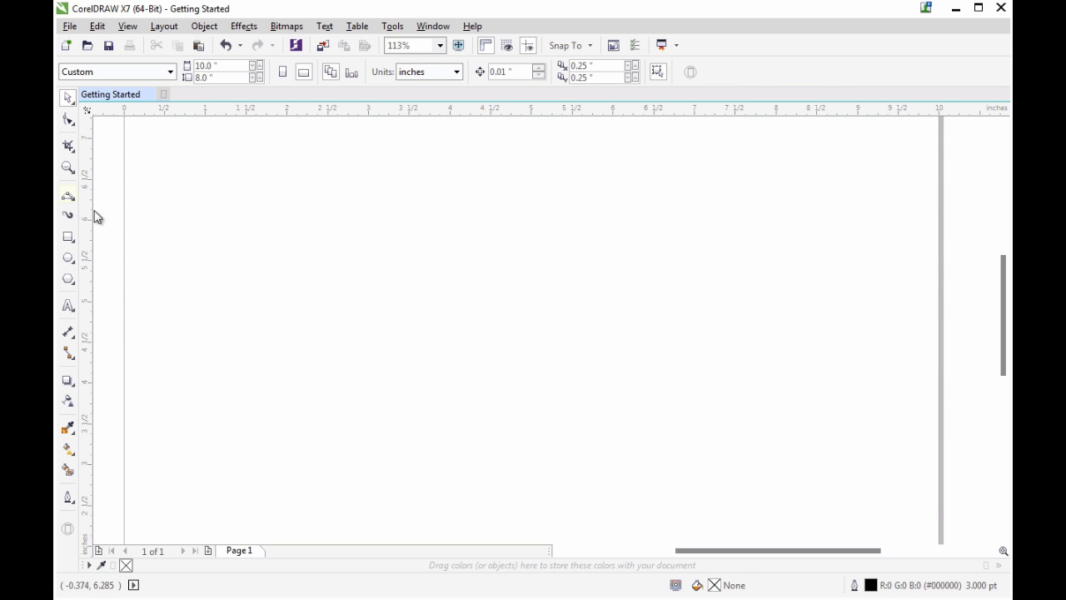
left_click(133, 314)
mouse_move(233, 174)
left_mouse_down()
mouse_move(233, 219)
mouse_move(266, 330)
mouse_move(494, 359)
mouse_move(508, 198)
left_mouse_up()
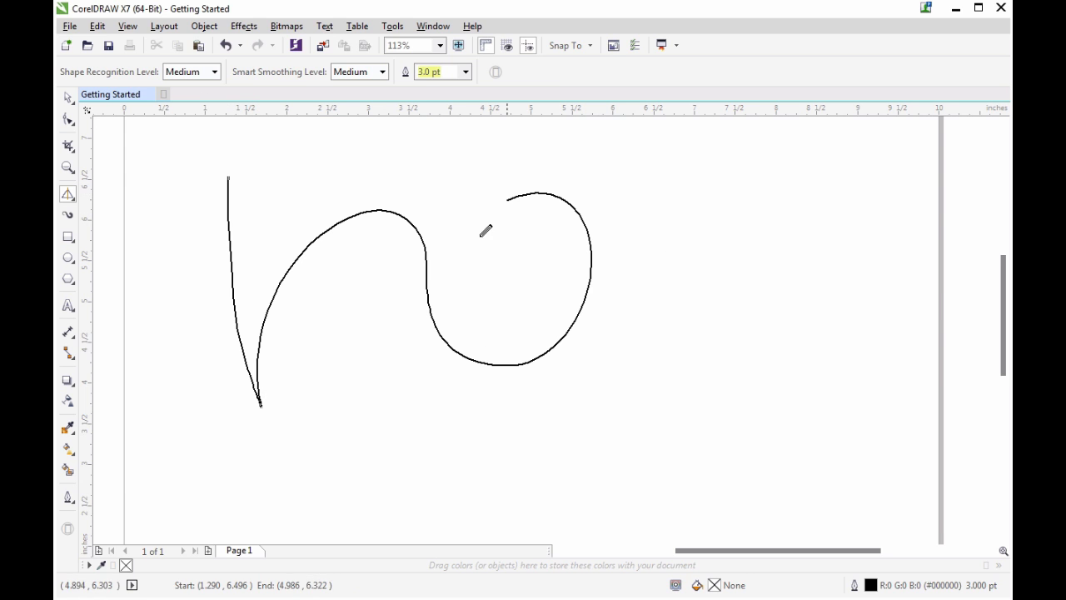
left_click_drag(481, 235, 521, 263)
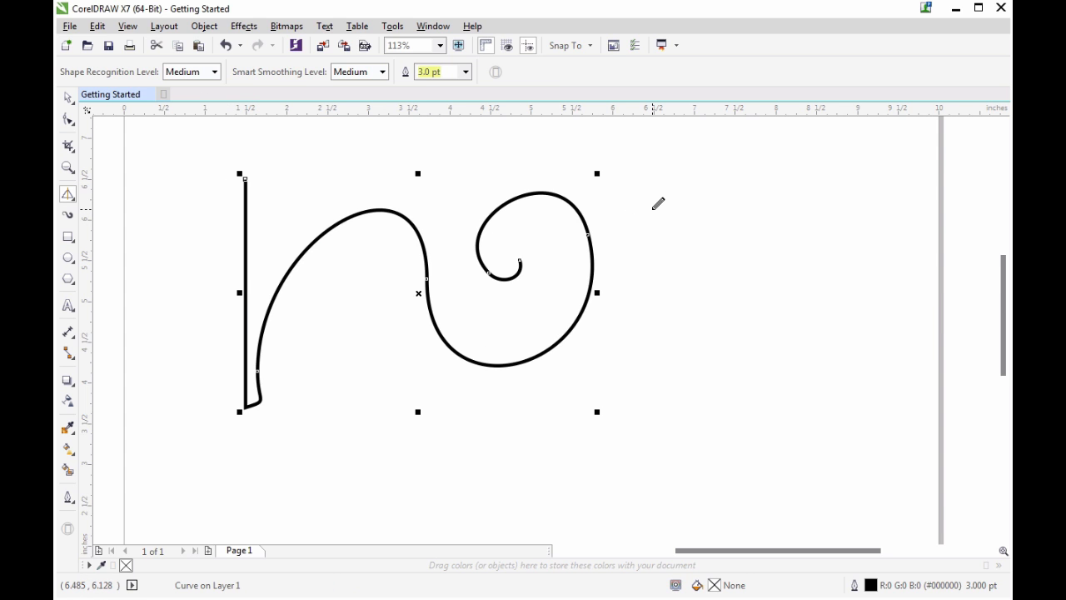
key("ctrl+z")
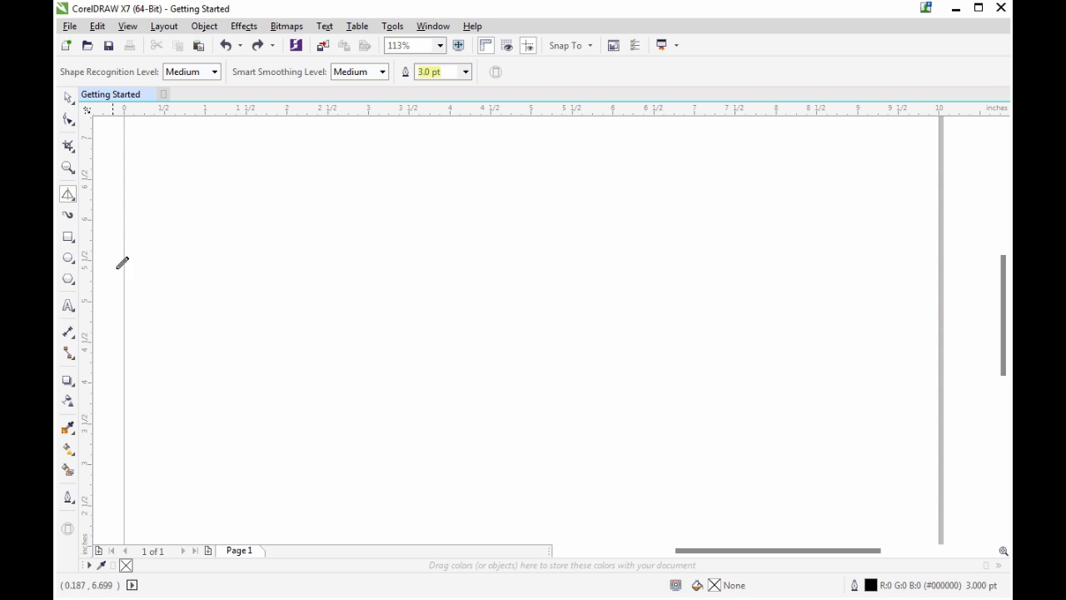
Step: Write the word "Smart" in cursive with Smart Drawing, keeping shape recognition and smart smoothing at Medium
left_click(215, 71)
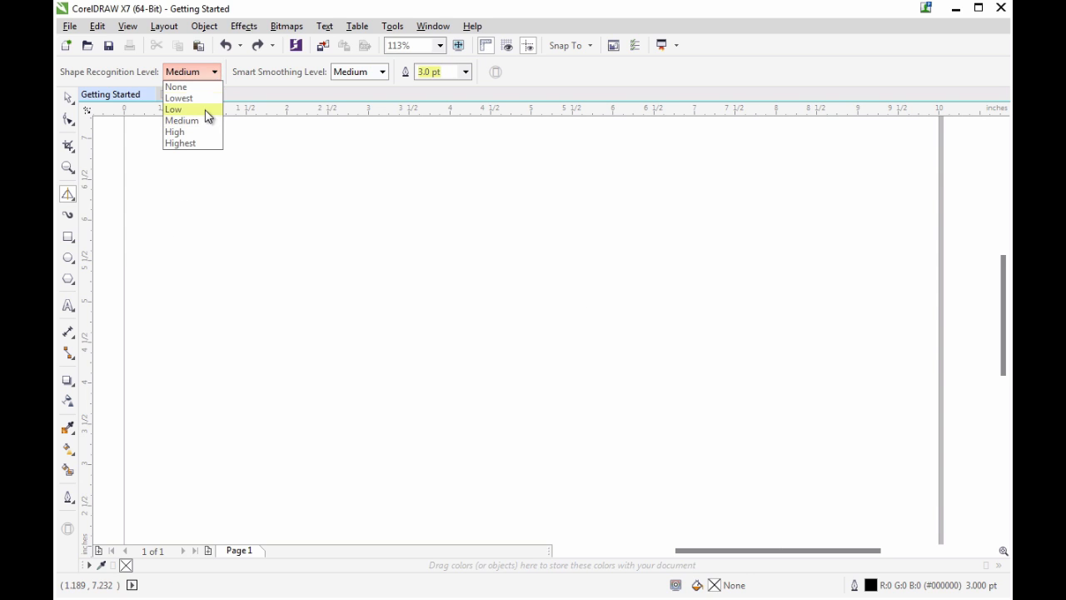
left_click(215, 74)
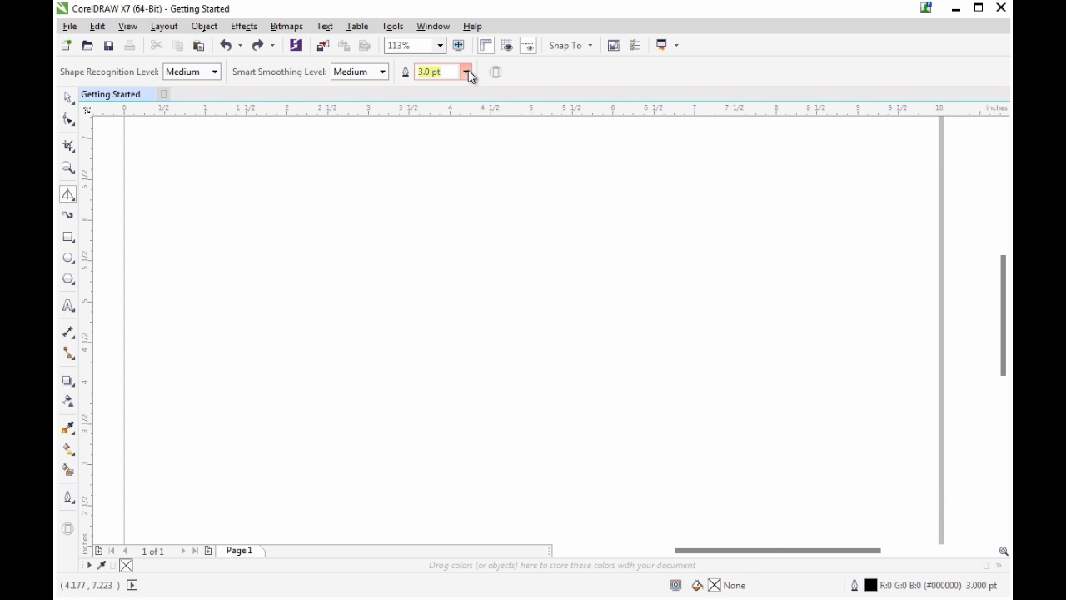
mouse_move(269, 248)
left_mouse_down()
mouse_move(250, 205)
mouse_move(243, 253)
mouse_move(308, 338)
mouse_move(235, 342)
mouse_move(353, 289)
mouse_move(388, 314)
mouse_move(406, 274)
mouse_move(449, 296)
mouse_move(437, 306)
mouse_move(493, 263)
mouse_move(538, 287)
mouse_move(559, 215)
mouse_move(554, 277)
left_mouse_up()
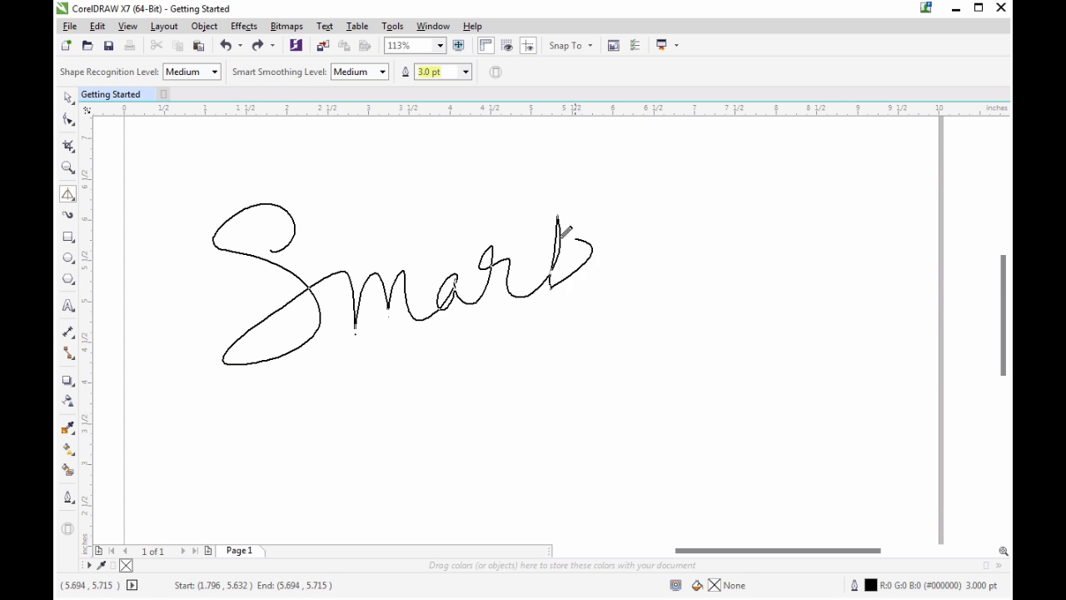
left_click_drag(526, 243, 576, 237)
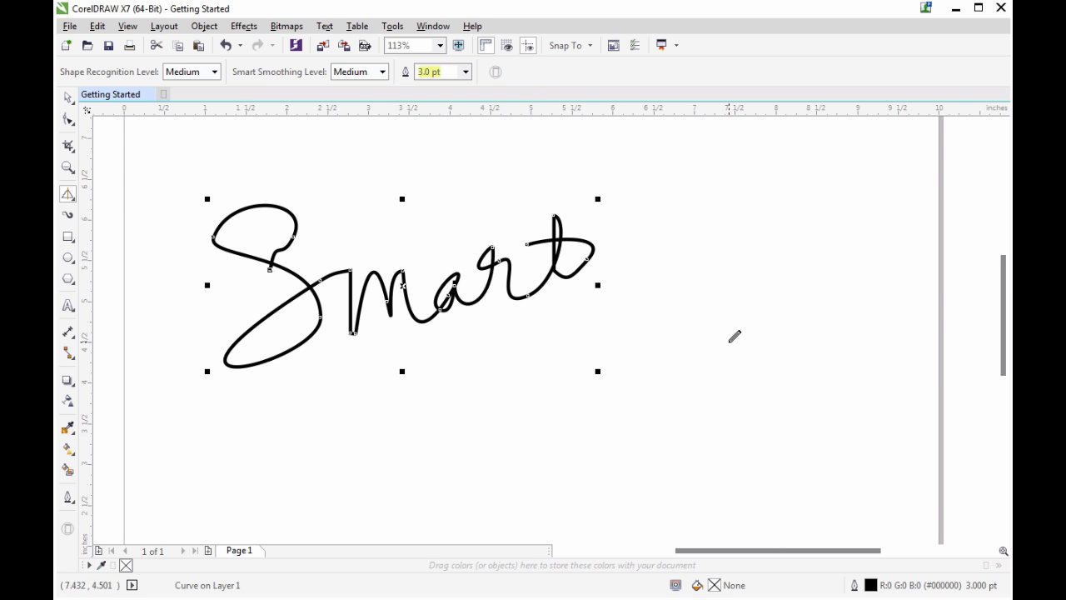
Step: Set shape recognition and smart smoothing to Highest, and draw a triangle, a circle and a square in a row, each about 1.8 inches high
left_click(215, 71)
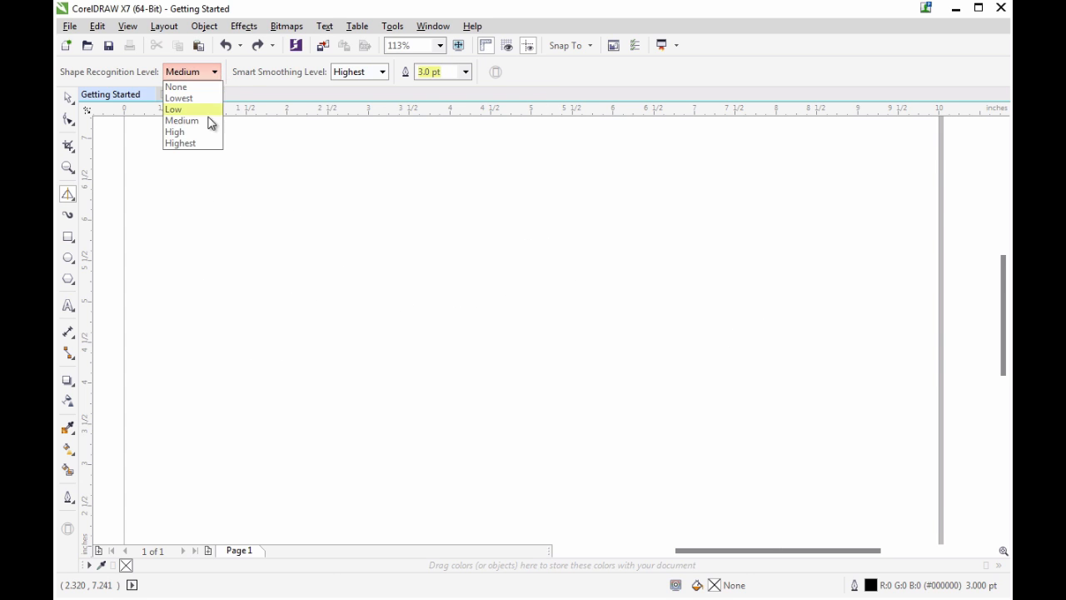
left_click(184, 142)
mouse_move(536, 239)
left_mouse_down()
mouse_move(425, 333)
mouse_move(575, 314)
mouse_move(537, 239)
left_mouse_up()
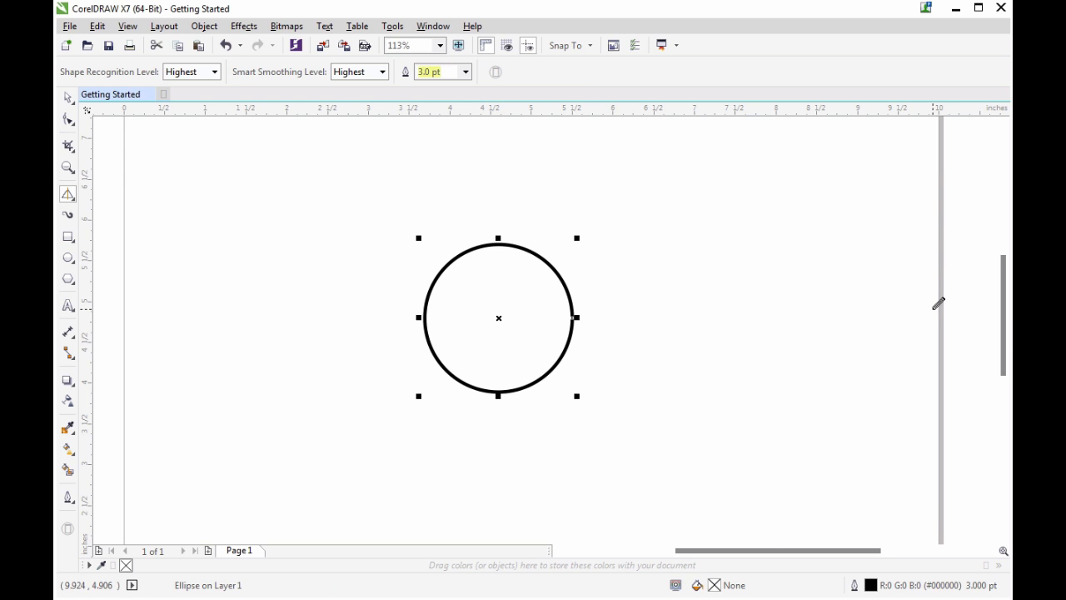
mouse_move(659, 242)
left_mouse_down()
mouse_move(769, 375)
mouse_move(805, 349)
mouse_move(799, 238)
mouse_move(672, 237)
left_mouse_up()
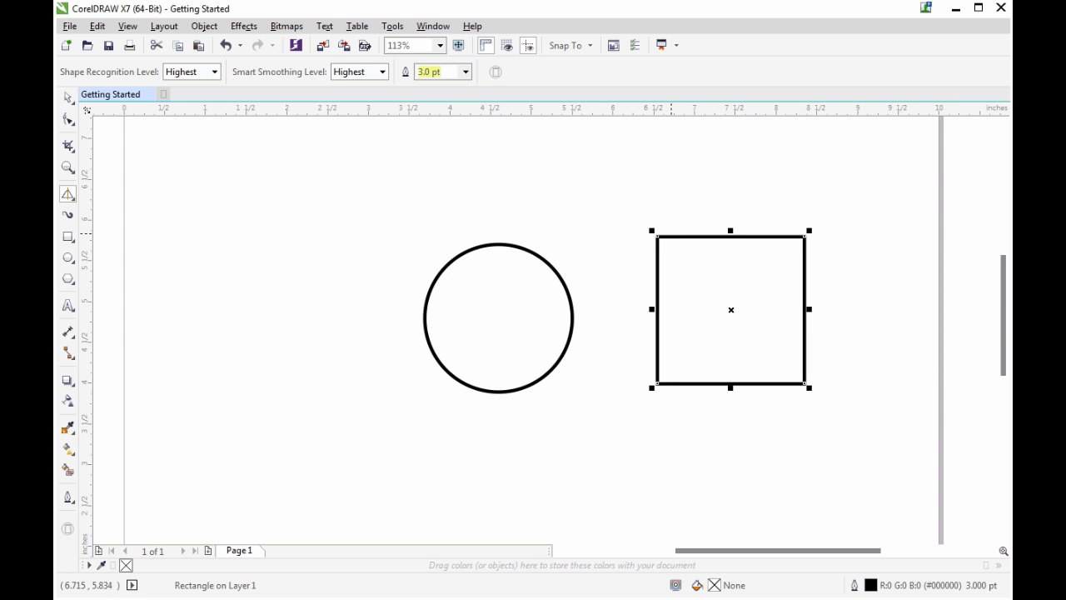
mouse_move(232, 379)
left_mouse_down()
mouse_move(268, 239)
mouse_move(362, 379)
mouse_move(234, 379)
left_mouse_up()
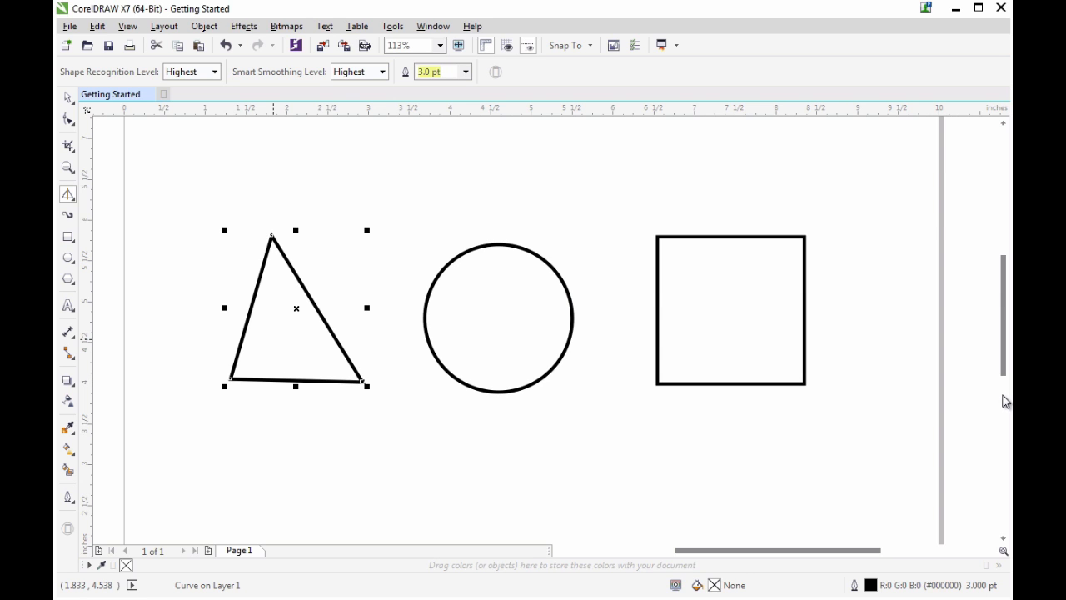
Step: Draw a heart in two Smart Drawing strokes above the gap between the circle and the square
mouse_move(589, 156)
left_mouse_down()
mouse_move(532, 198)
mouse_move(582, 258)
left_mouse_up()
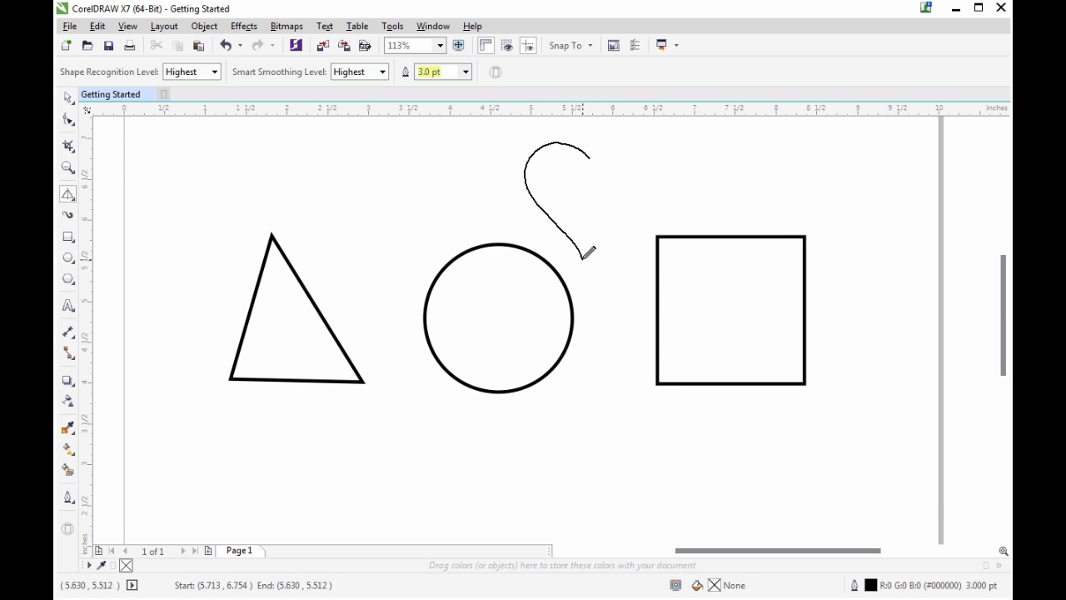
left_click_drag(594, 155, 592, 156)
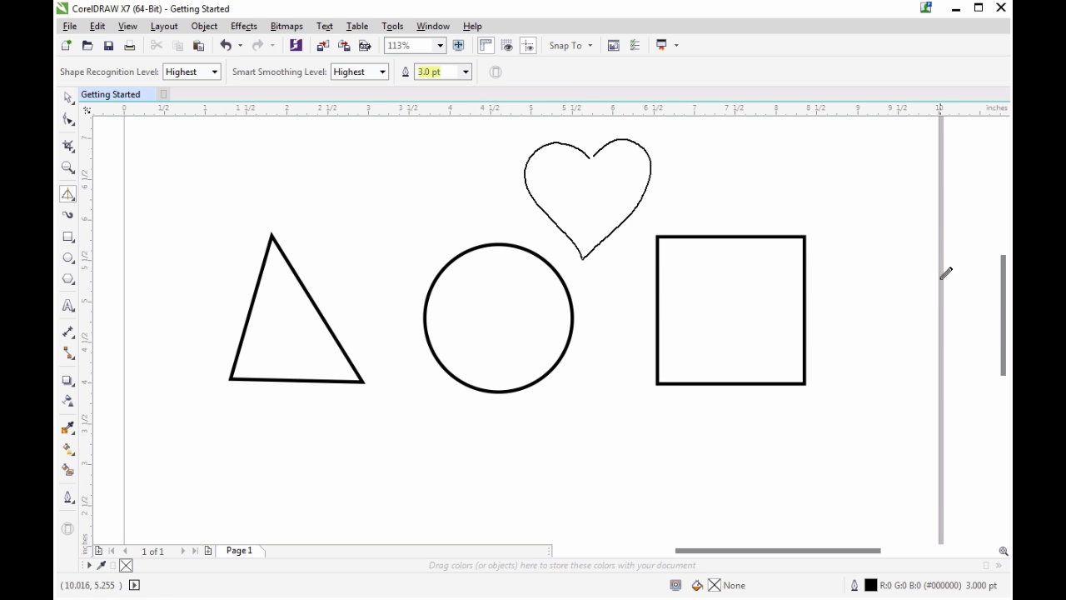